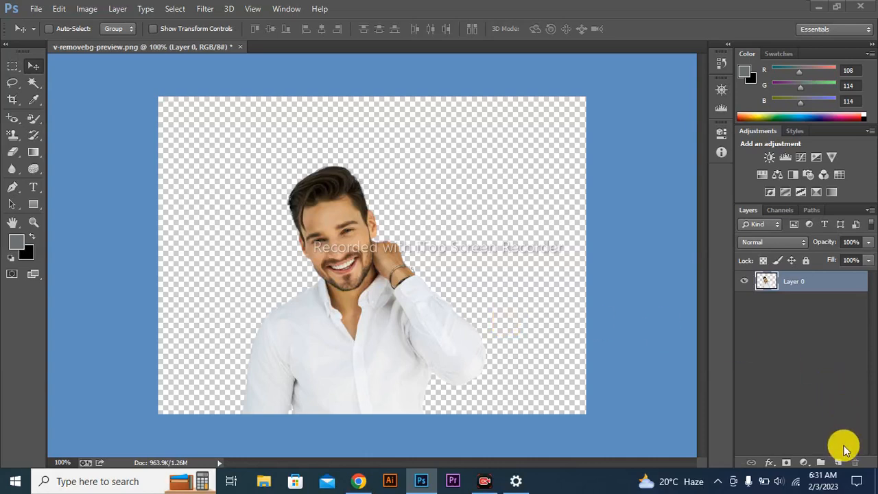
- Duplicate the portrait layer and place a white (ffffff) solid color fill layer between the original and its copy
key("ctrl+j")
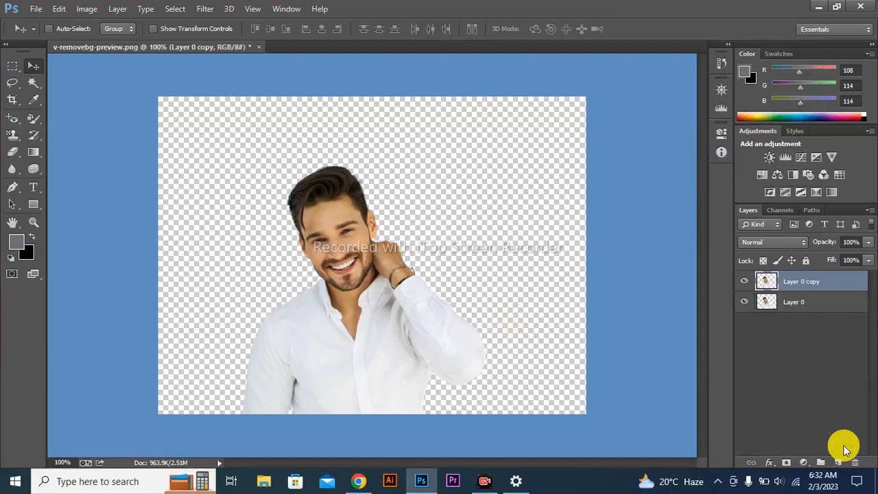
left_click(803, 463)
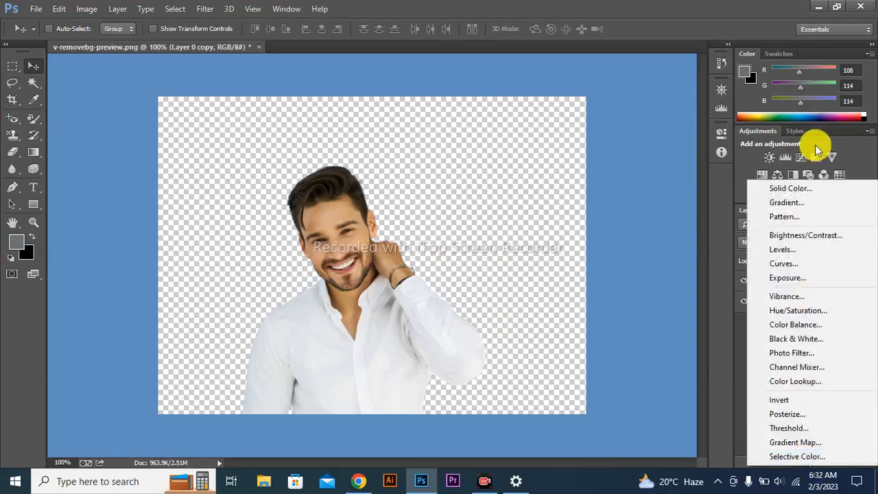
left_click(809, 188)
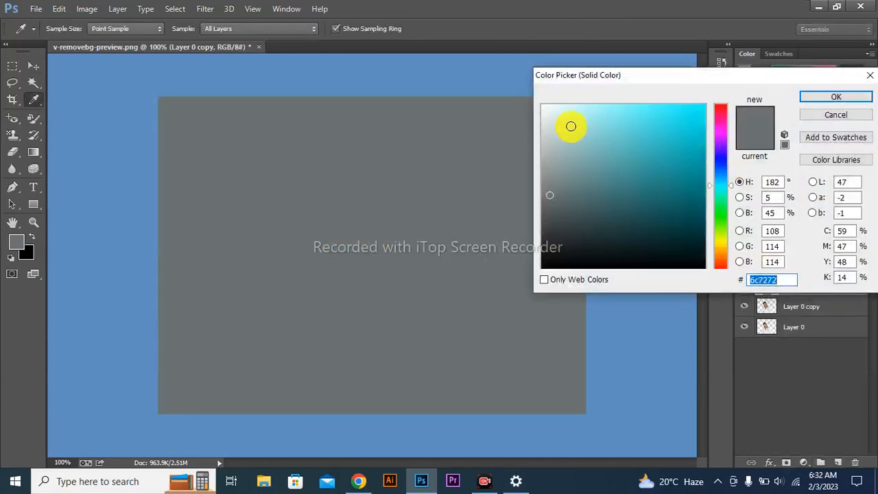
left_click_drag(544, 107, 530, 100)
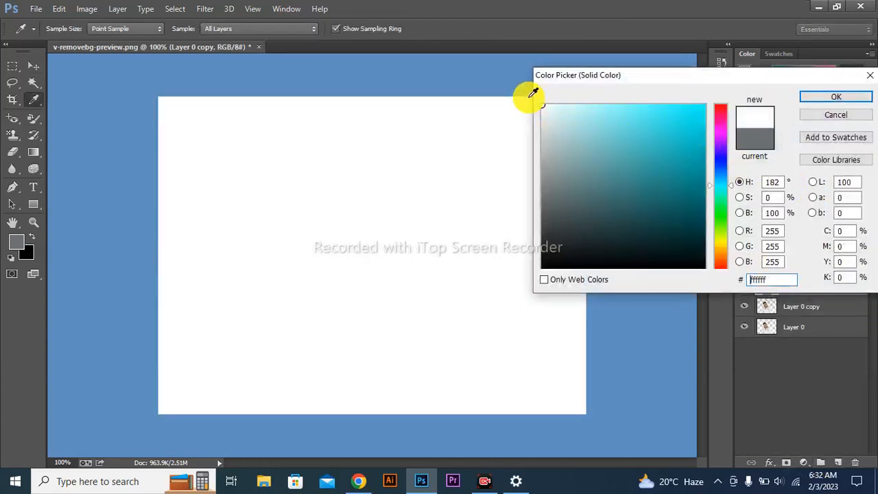
key("Return")
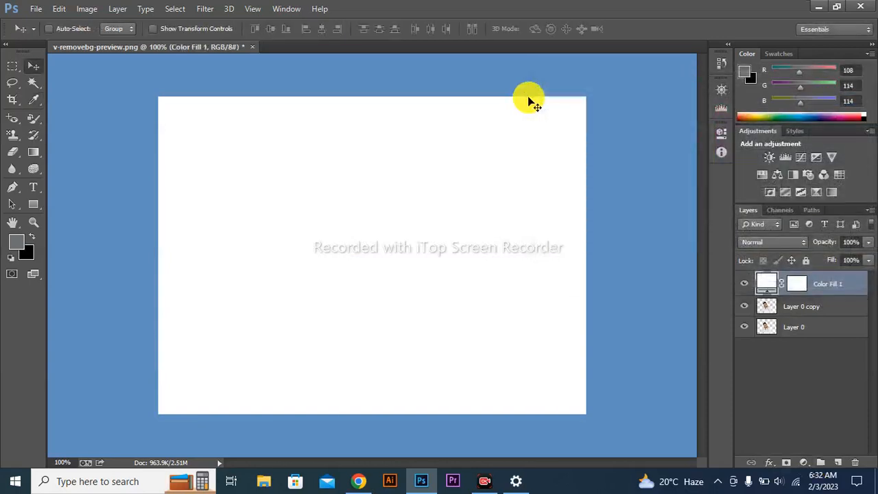
left_click_drag(839, 284, 846, 316)
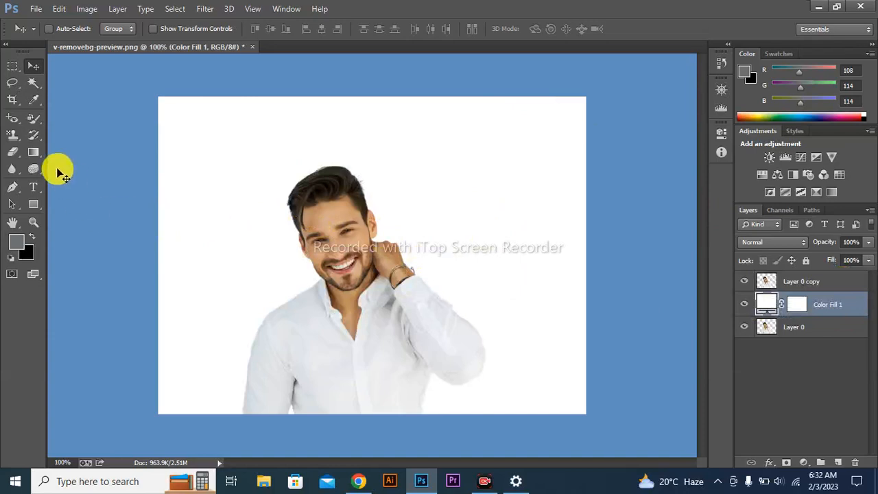
- Draw a yellow shape with a wavy upper edge behind the man with the Pen tool, starting from the canvas's left edge
key("p")
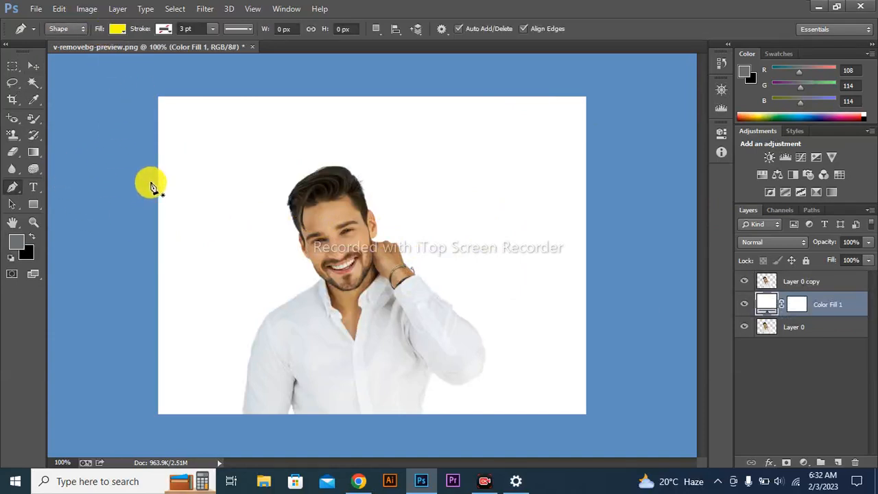
left_click(157, 280)
left_click_drag(238, 300, 251, 312)
left_click(254, 310)
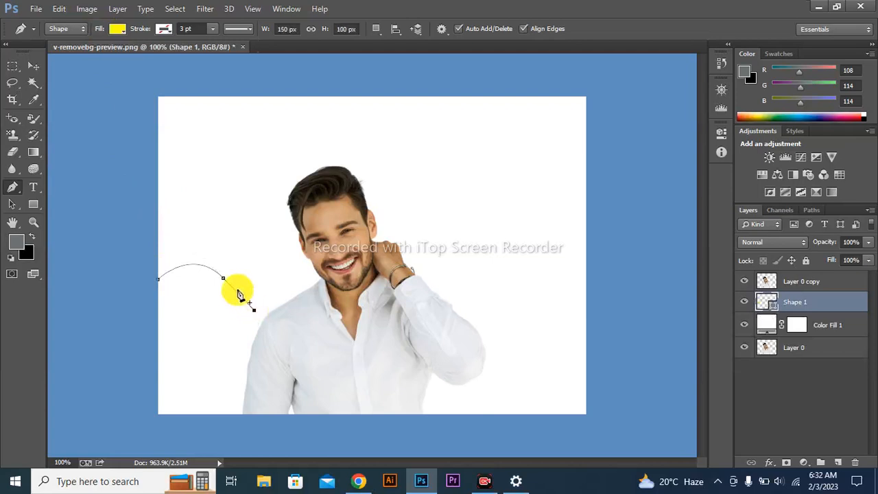
key("ctrl+z")
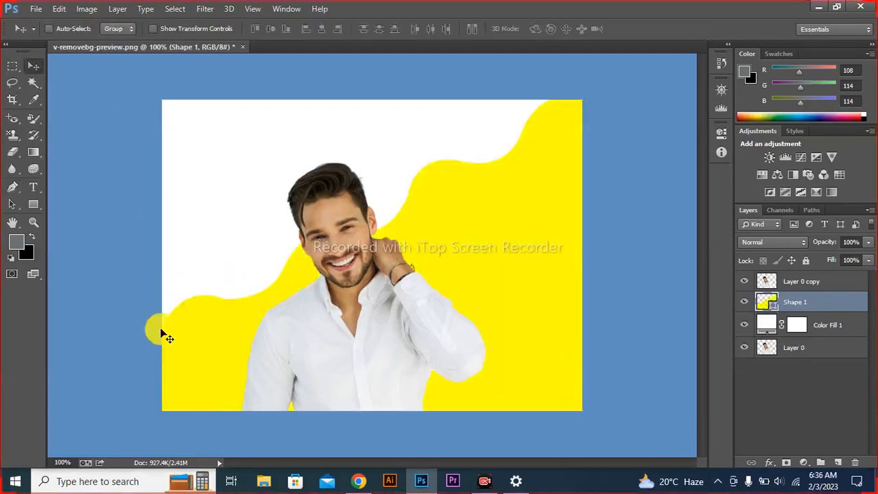
left_click(779, 289)
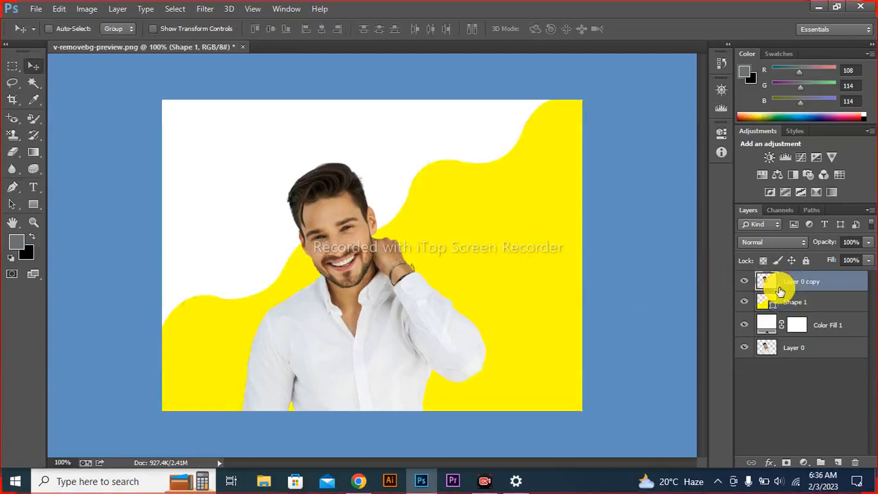
left_click(802, 326)
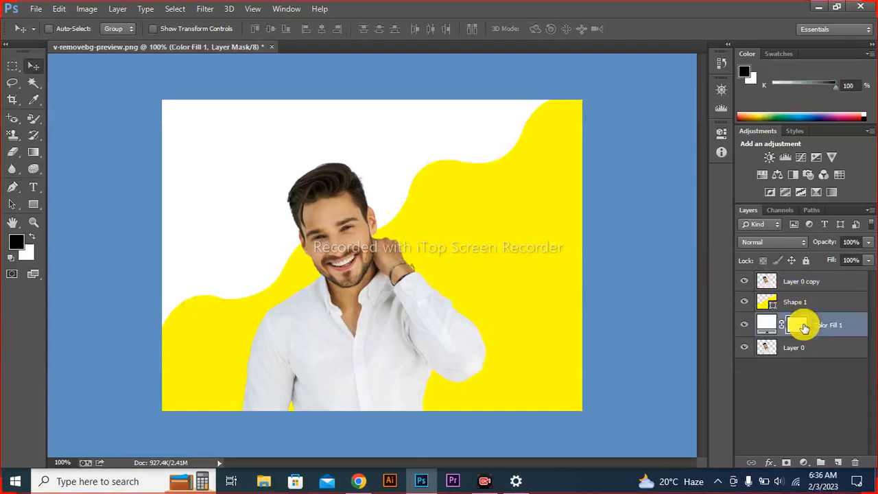
left_click(802, 326, "shift")
key("ctrl+z")
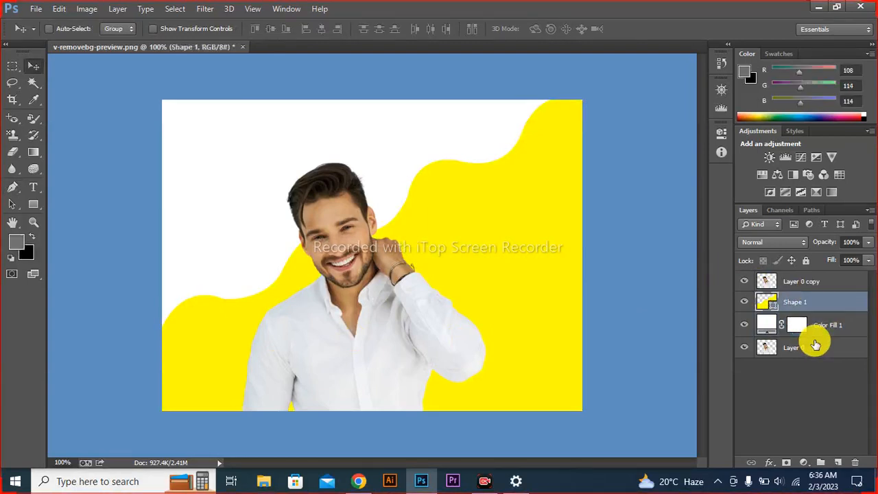
- Combine the Color Fill 1, Shape 1 and Layer 0 copy layers into a single smart object
left_click(816, 325)
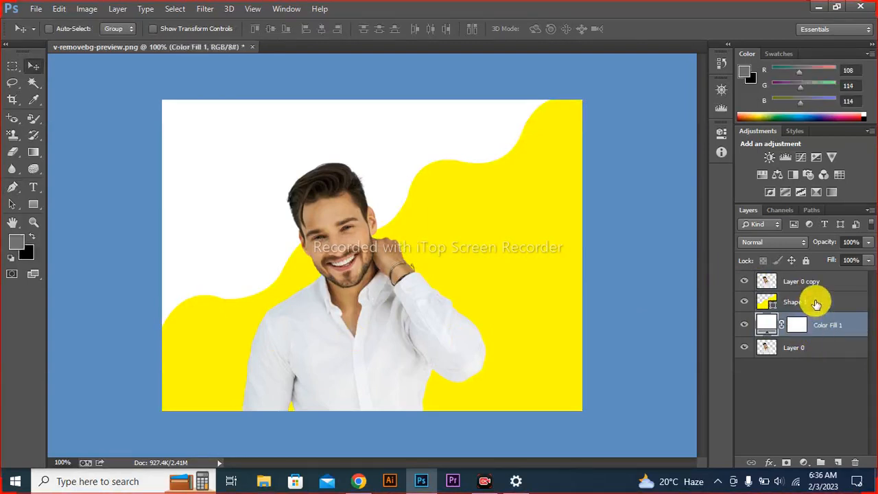
left_click(816, 302, "ctrl")
left_click(813, 282, "ctrl")
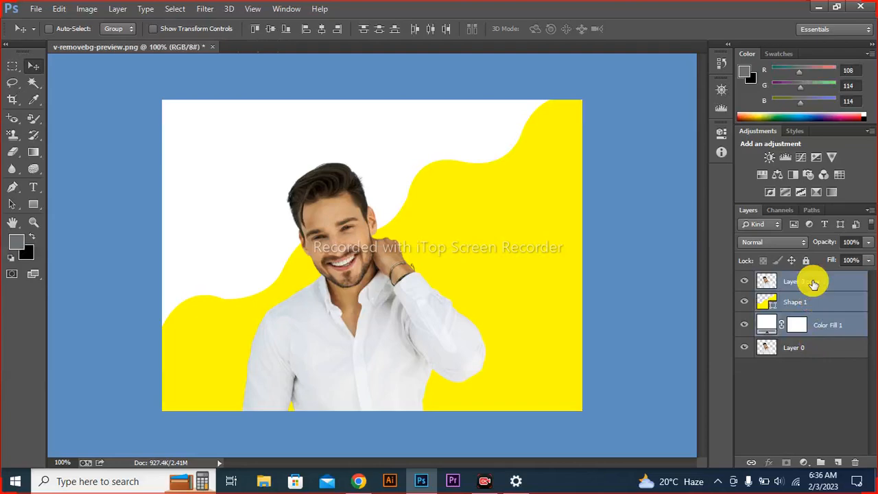
right_click(812, 282)
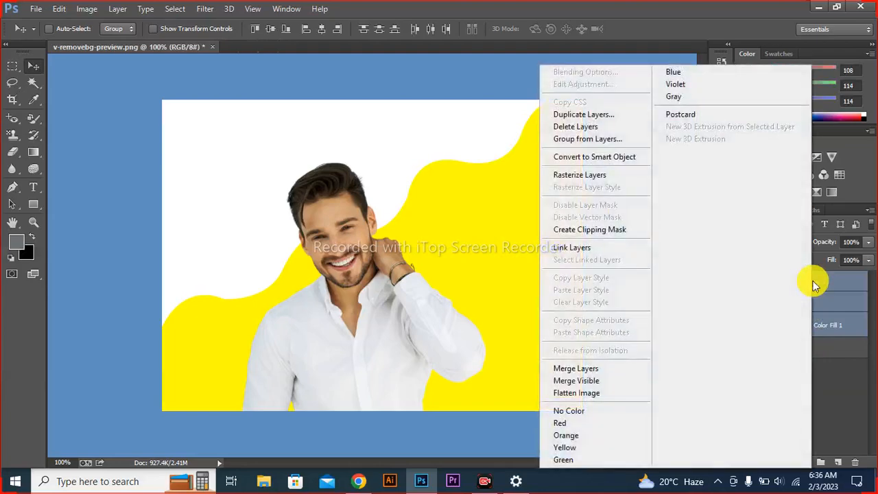
left_click(576, 157)
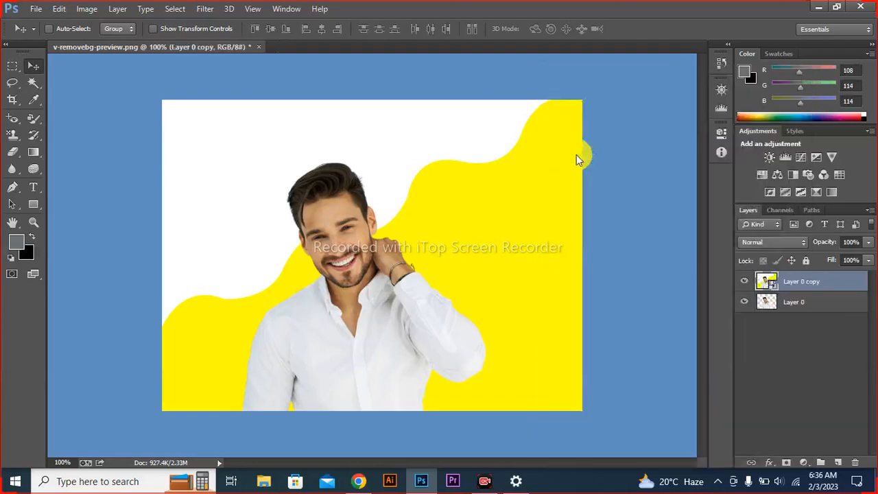
- Duplicate the smart object twice and hide both new copies
key("ctrl+j")
key("ctrl+j")
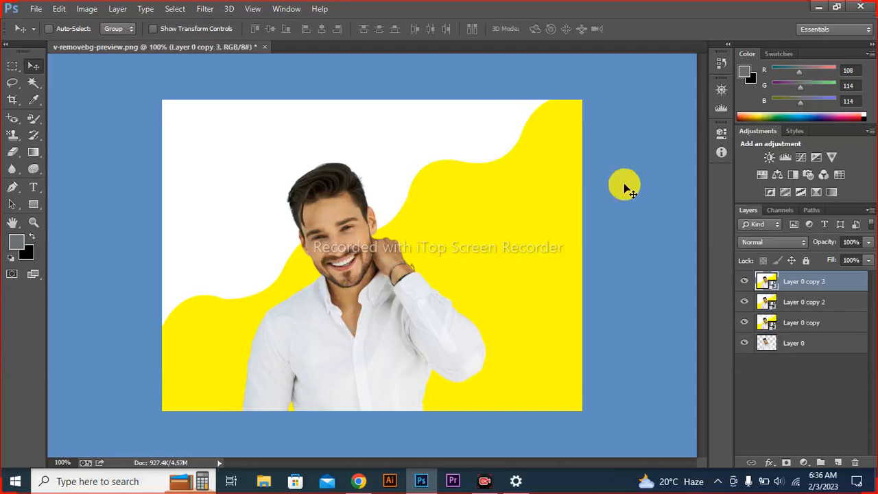
left_click(744, 281)
left_click(743, 301)
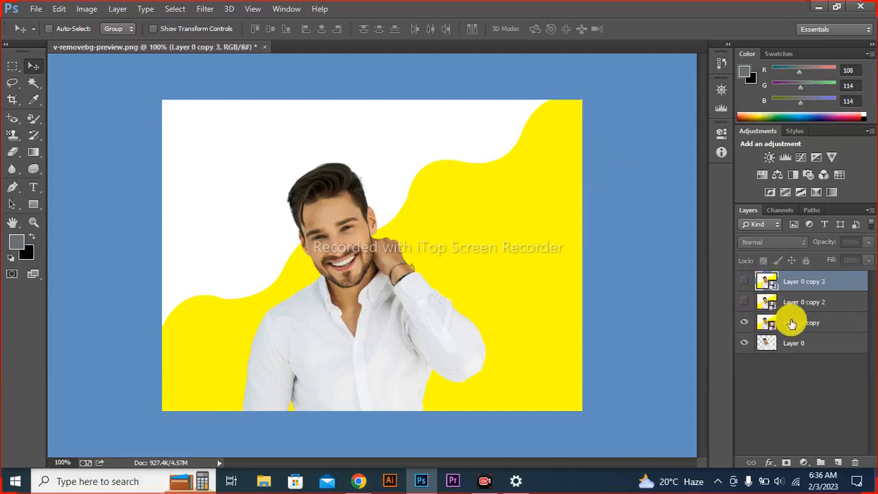
- Apply the Poster Edges filter to Layer 0 copy with Edge Thickness 0, Edge Intensity 0 and Posterization 2
left_click(795, 322)
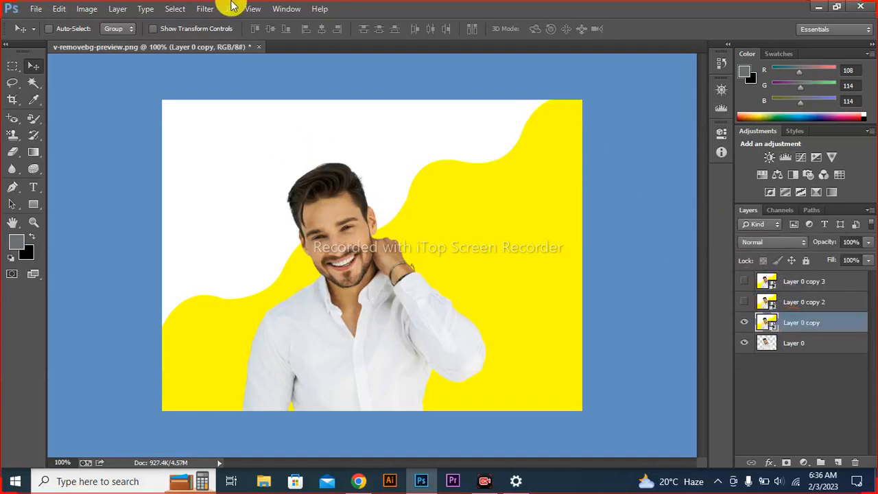
left_click(205, 9)
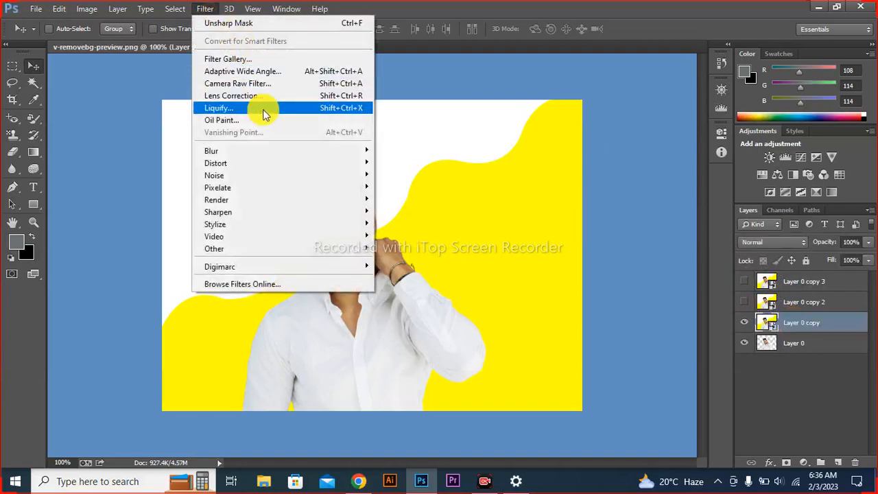
left_click(267, 57)
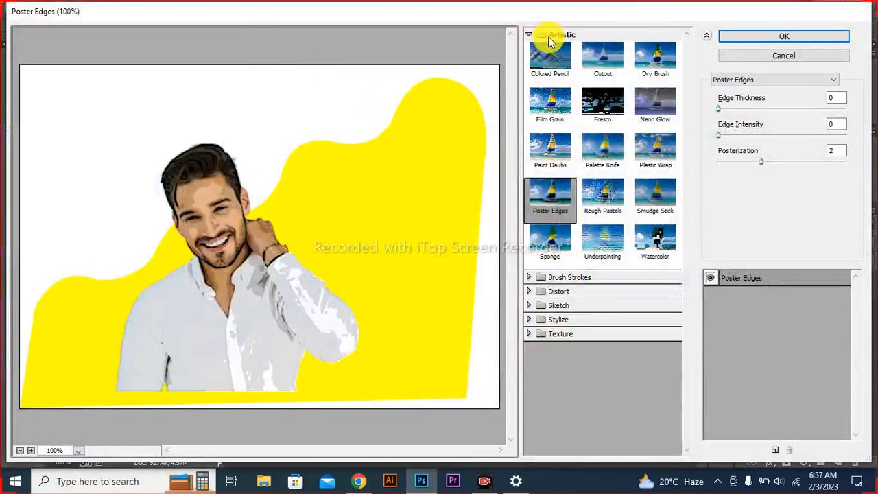
left_click(543, 202)
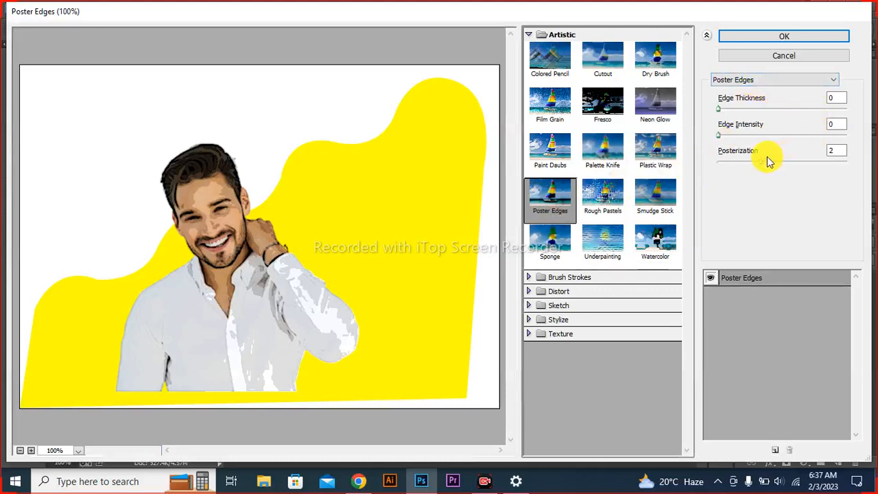
left_click_drag(766, 162, 834, 170)
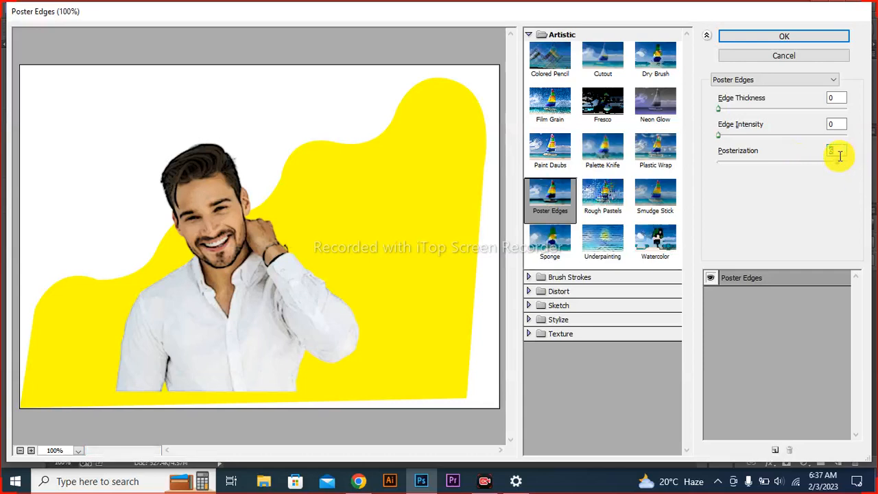
type("2")
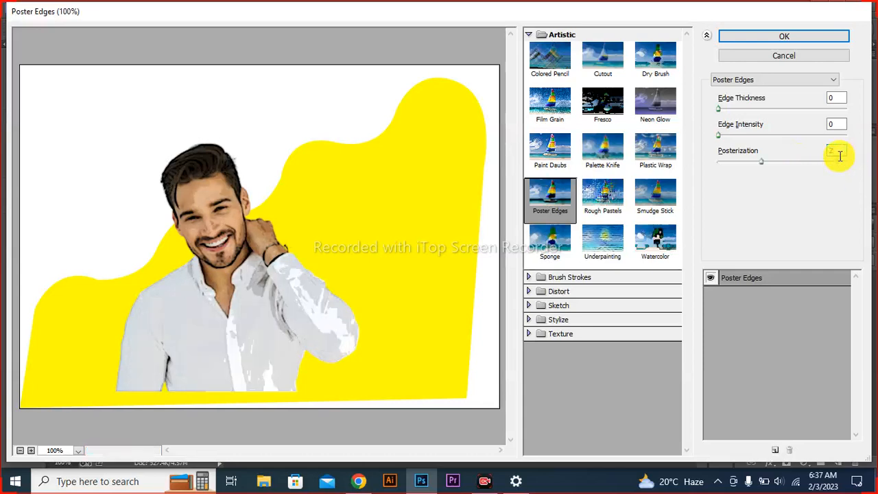
left_click(784, 34)
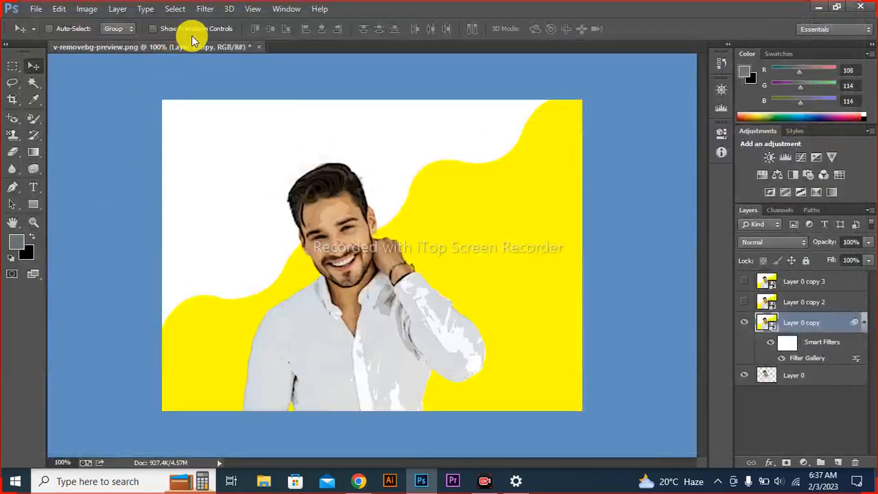
- Apply an Unsharp Mask to Layer 0 copy with a radius of 5.0 pixels and a threshold of 10 levels
left_click(204, 8)
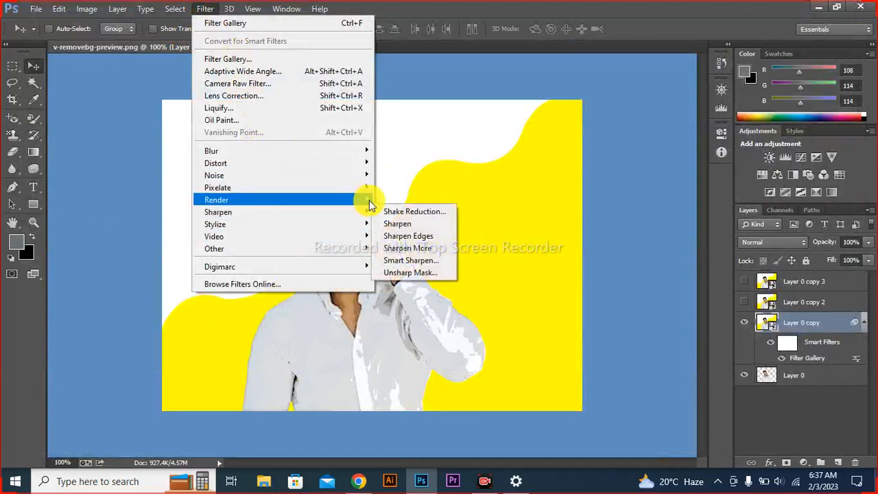
mouse_move(365, 213)
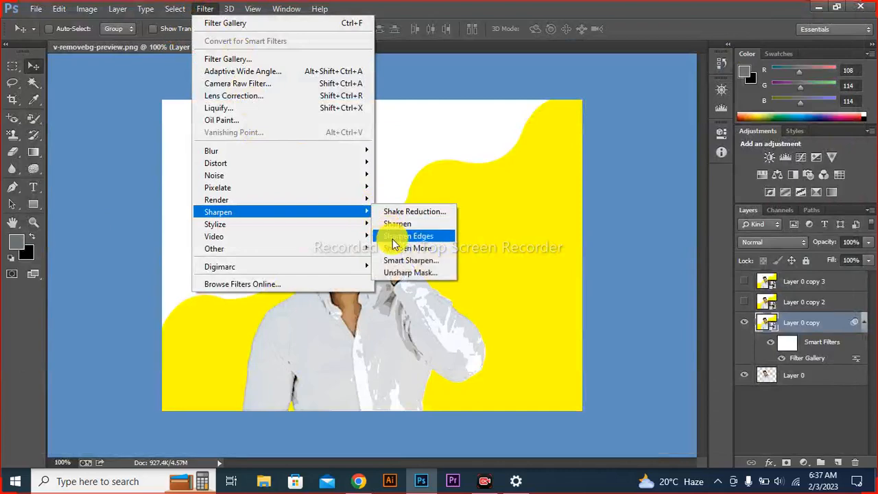
left_click(403, 274)
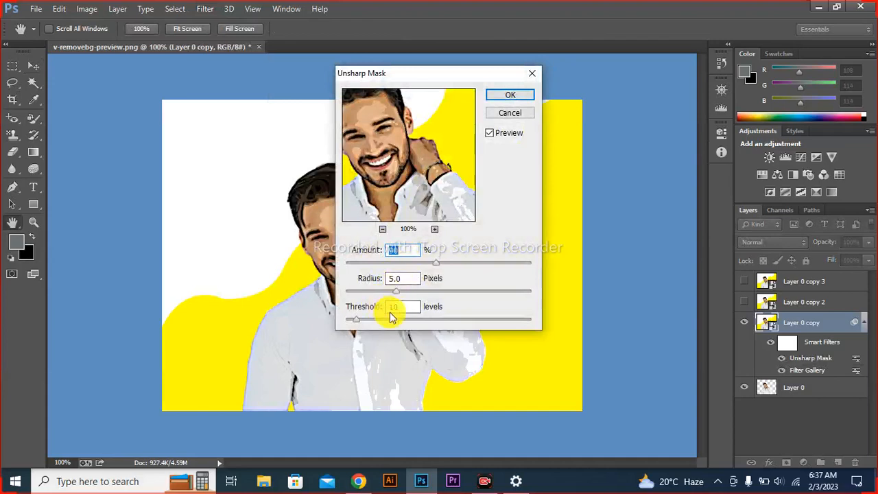
left_click(510, 95)
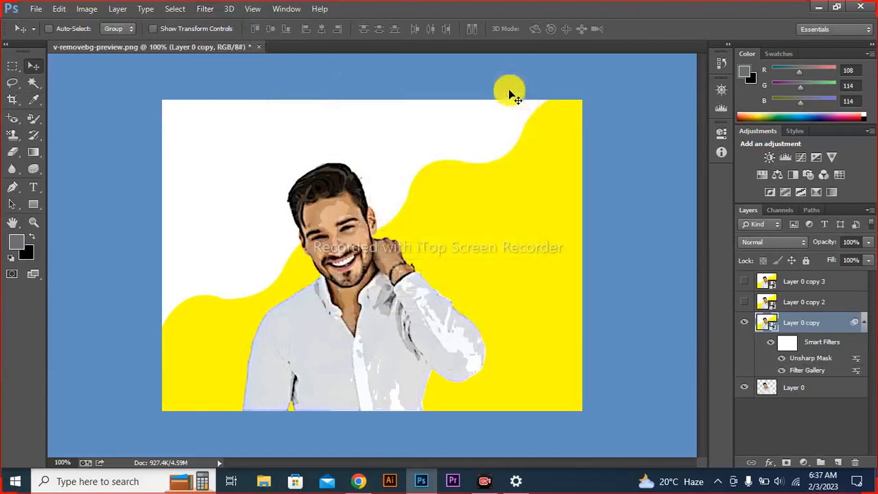
- Apply Oil Paint to Layer 0 copy with Stylization 4, Cleanliness 3, Scale 0.1, and Bristle Detail, Angular Direction and Shine all 0
left_click(203, 9)
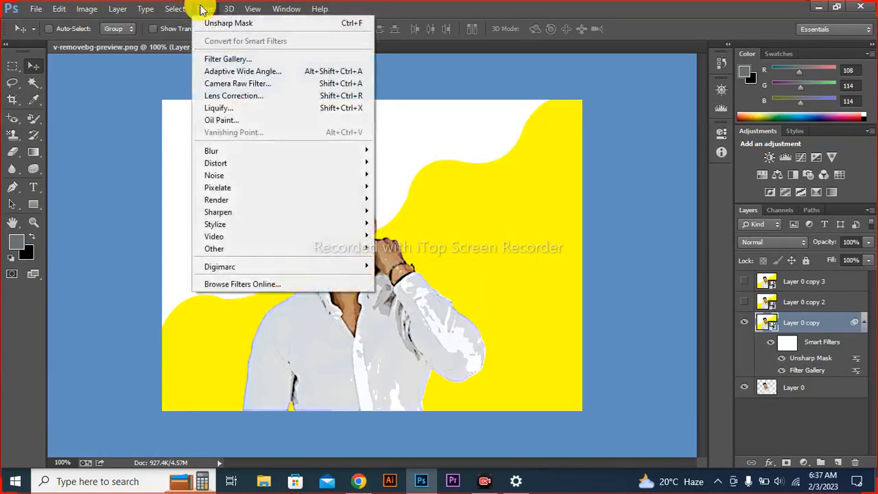
left_click(231, 120)
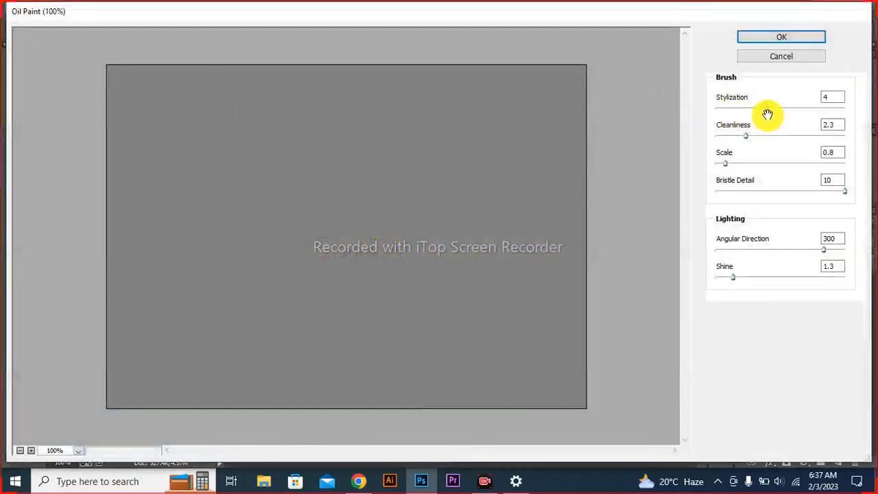
left_click(831, 124)
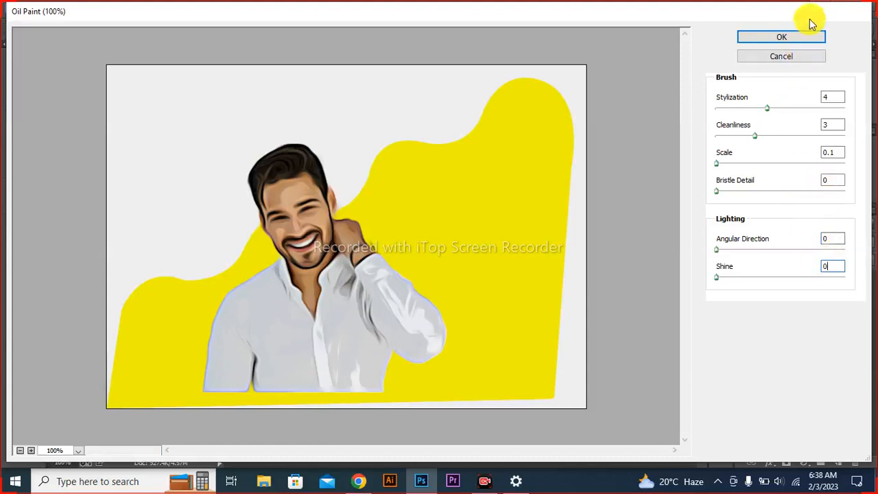
left_click(792, 37)
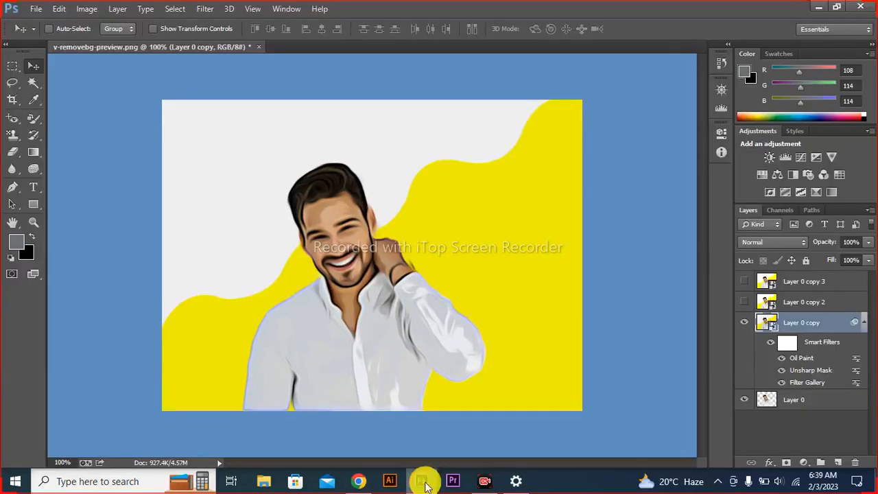
- Add a second Unsharp Mask to Layer 0 copy with an amount of 60%, radius 5.0 pixels and threshold 5 levels
left_click(201, 8)
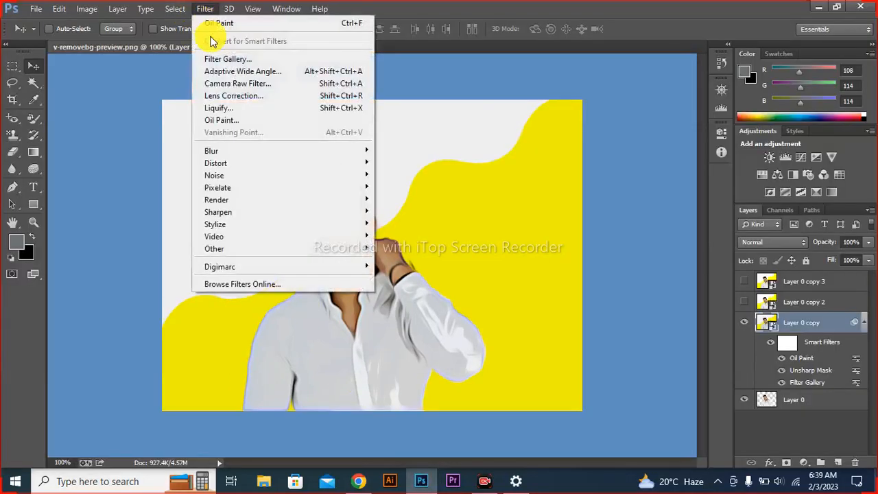
mouse_move(271, 216)
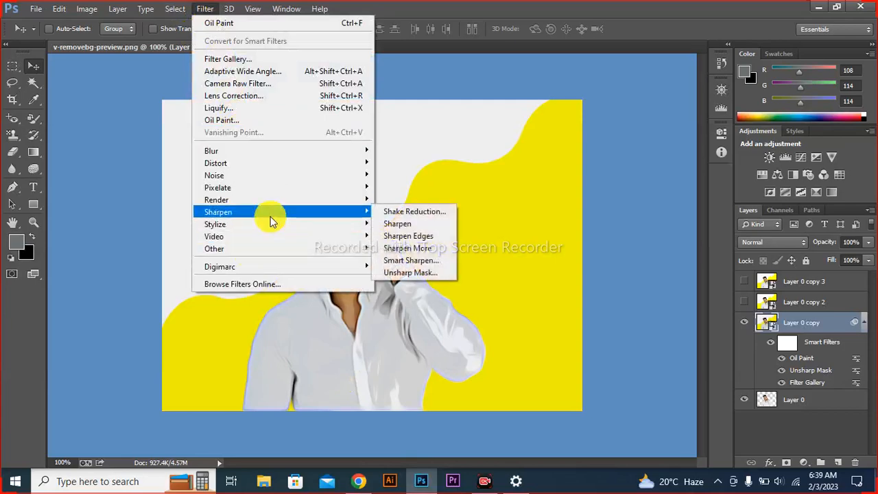
left_click(407, 273)
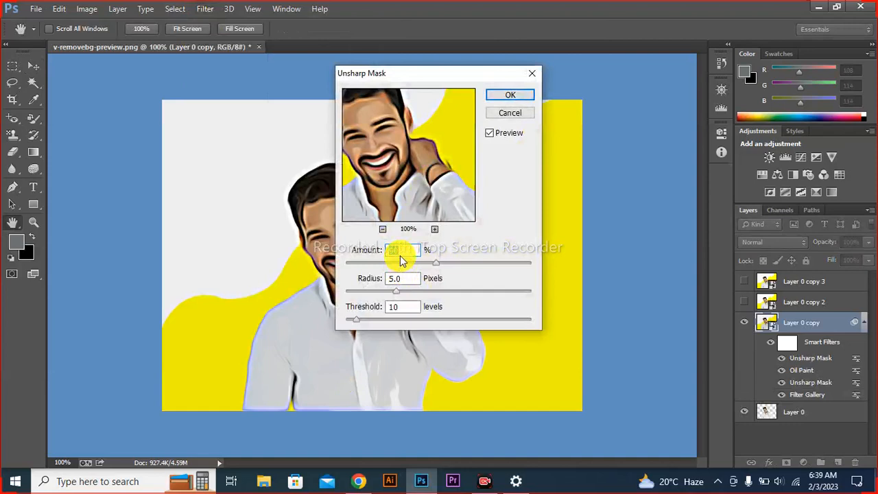
type("60")
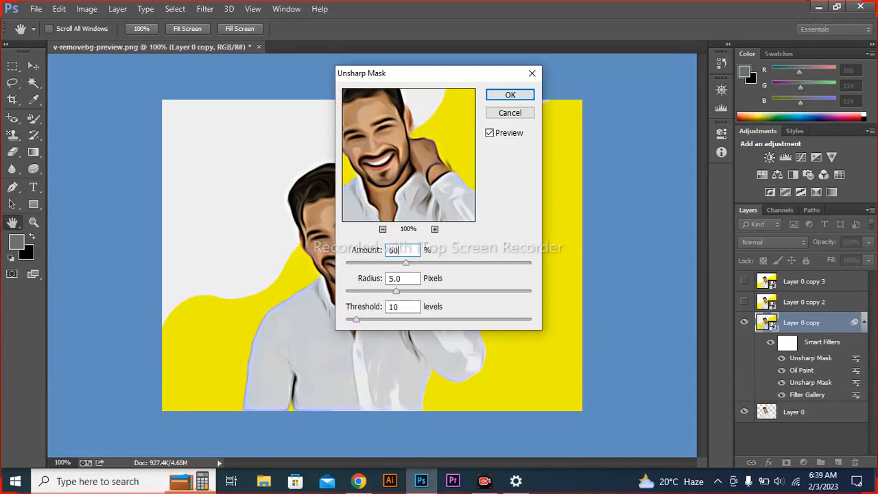
double_click(404, 307)
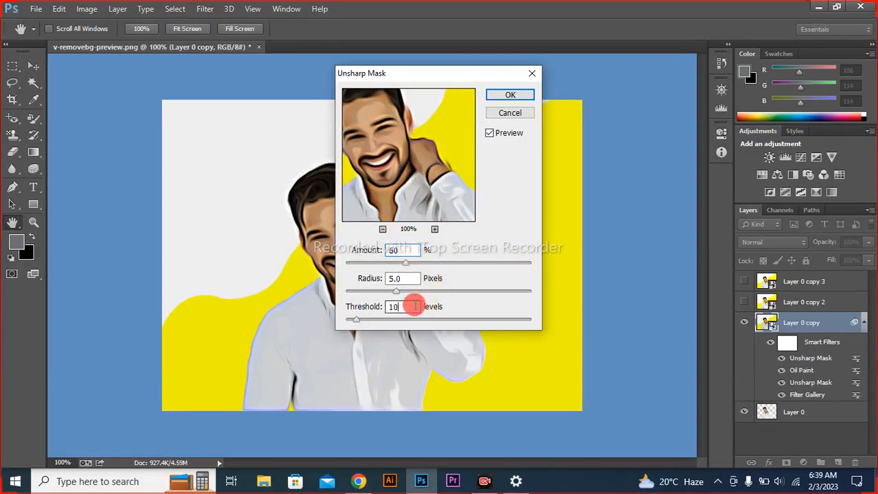
type("5")
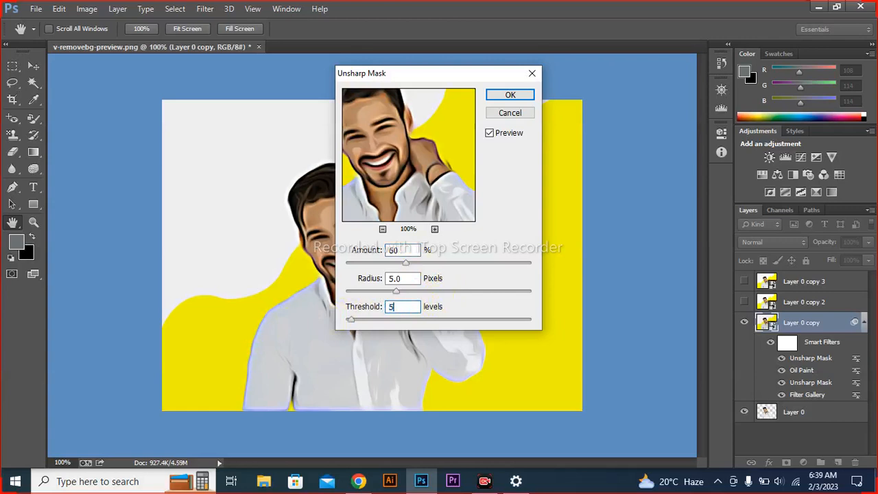
key("Return")
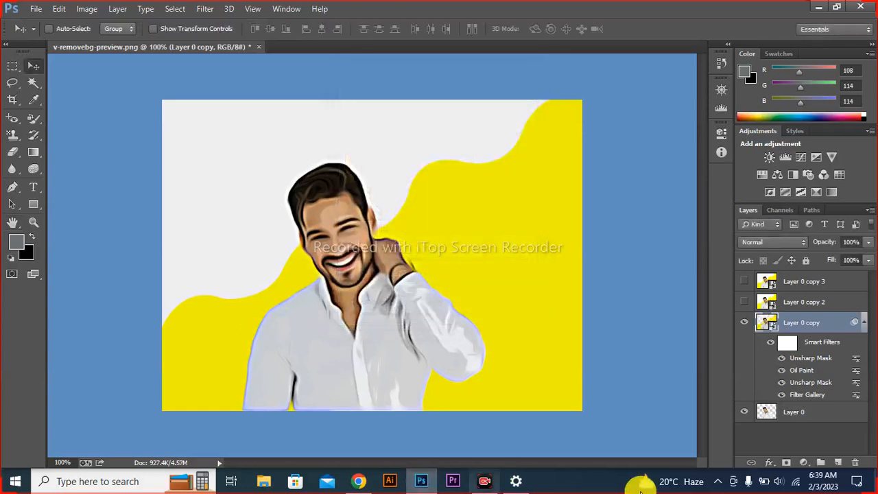
- Rename the filtered Layer 0 copy layer as effect
double_click(797, 320)
type("effec")
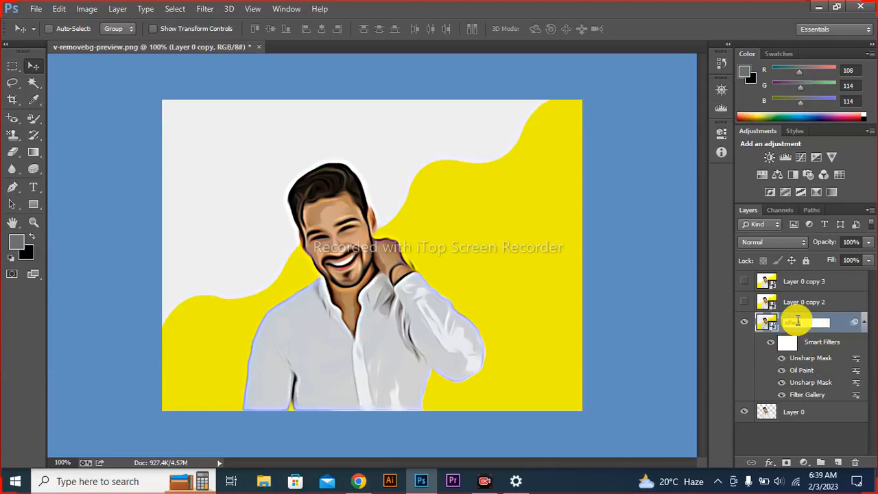
type("t")
- Show Layer 0 copy 2 and apply Poster Edges to it with Edge Thickness 0, Edge Intensity 3 and Posterization 6
left_click(795, 301)
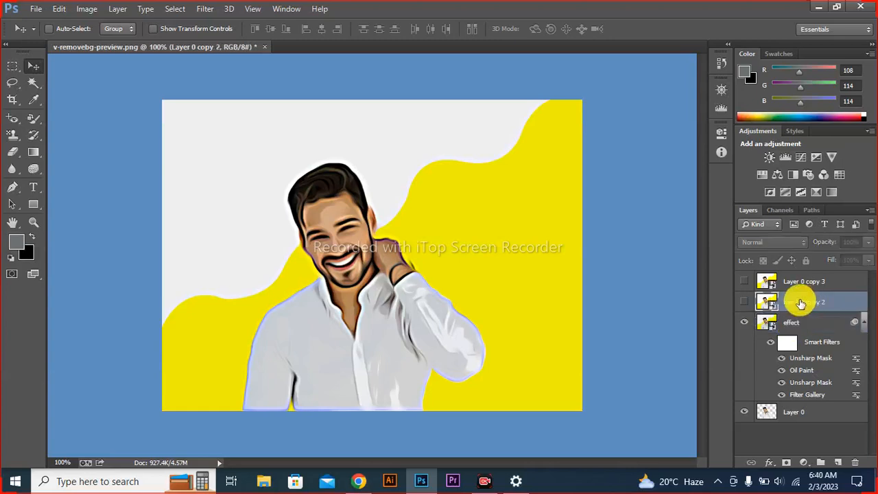
left_click(745, 302)
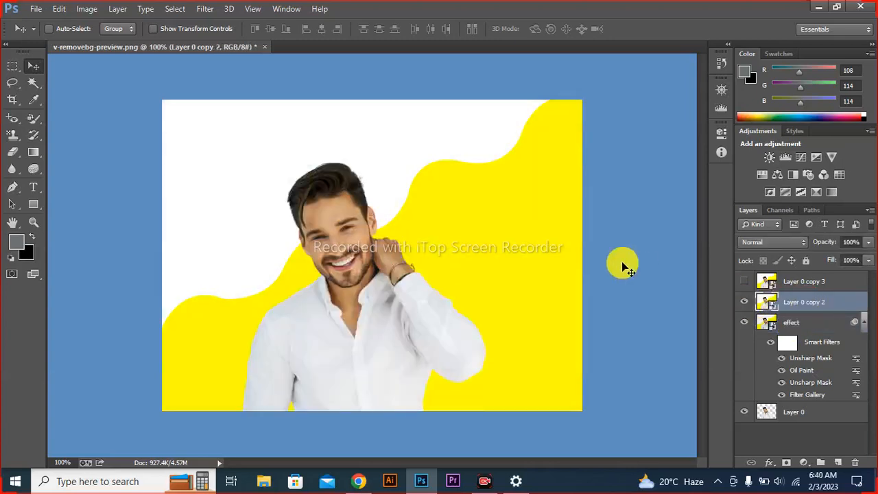
left_click(200, 10)
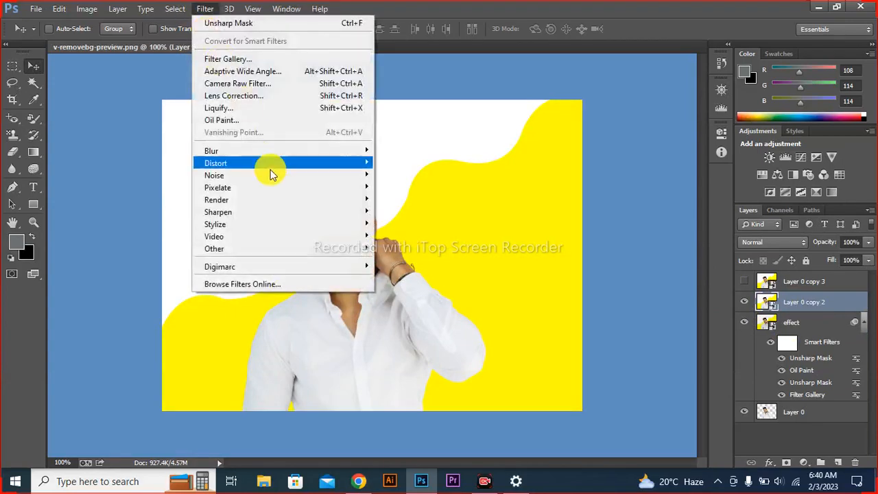
mouse_move(271, 175)
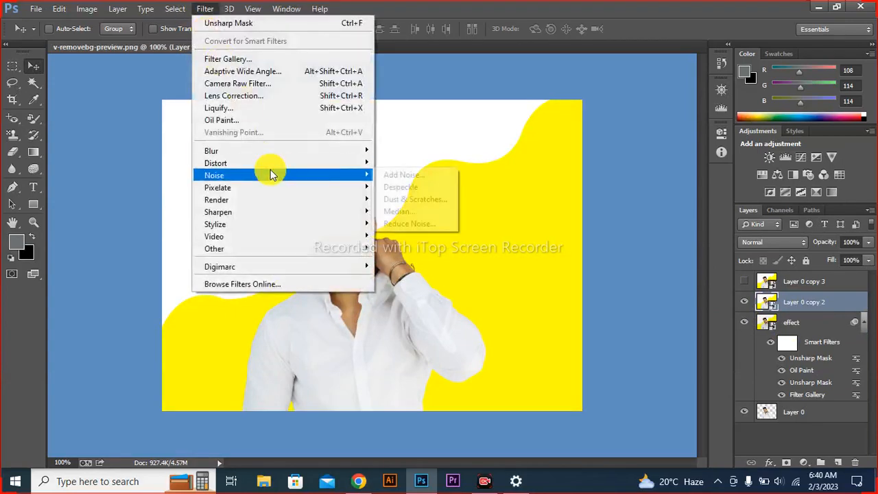
left_click(254, 57)
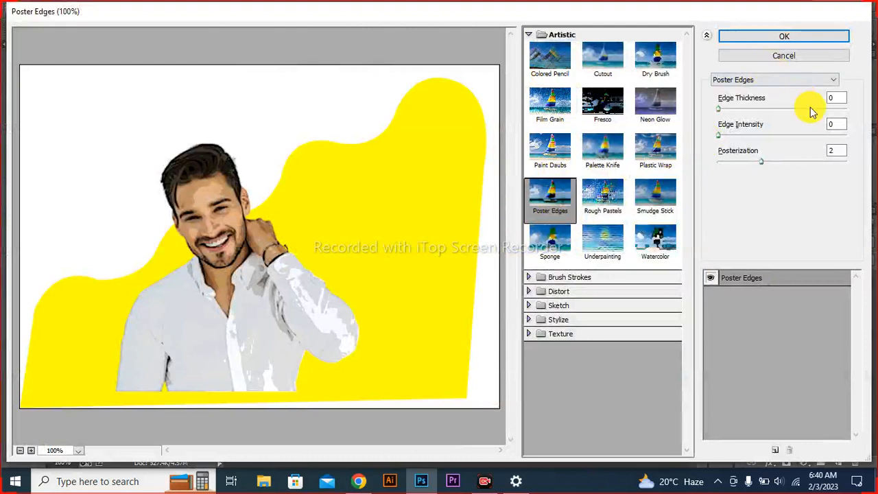
double_click(838, 123)
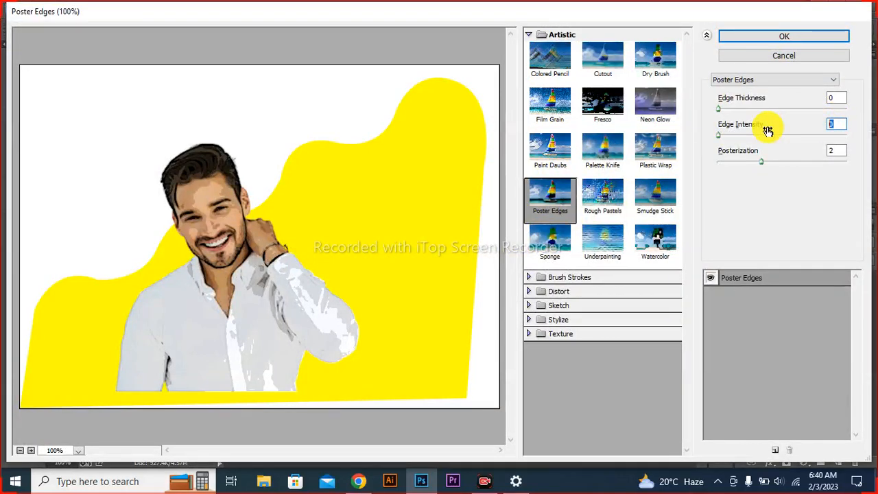
type("3")
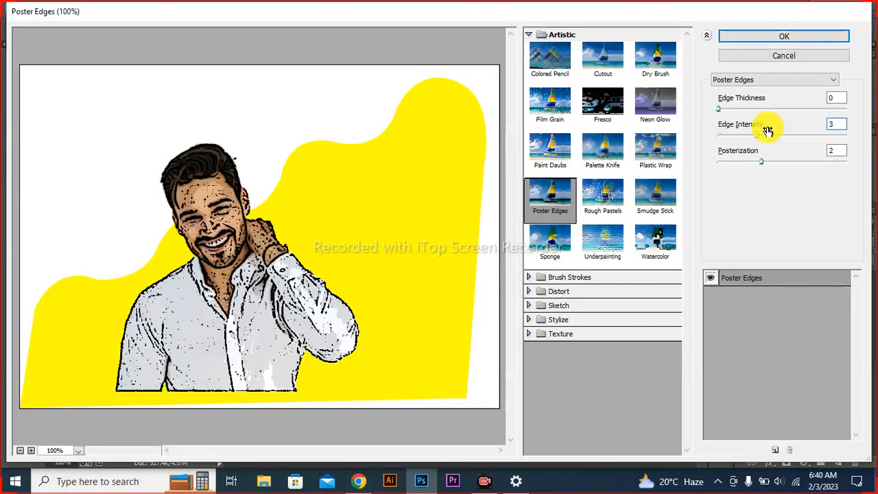
left_click(833, 151)
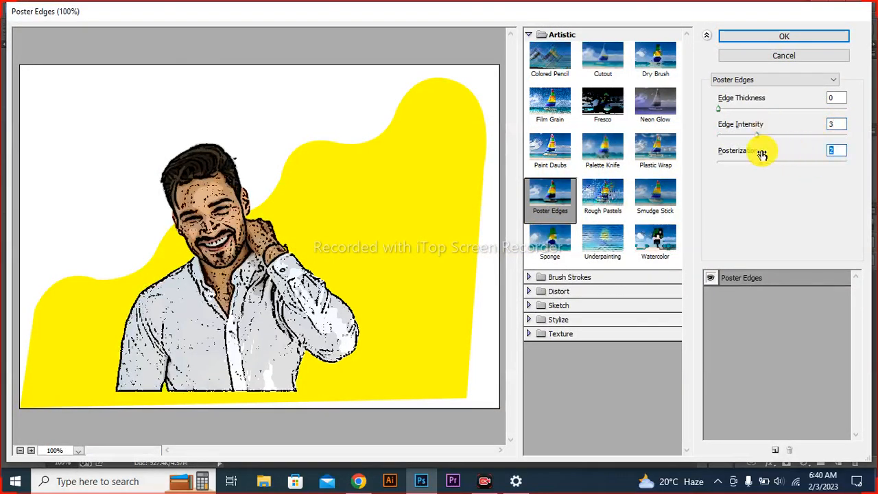
type("6")
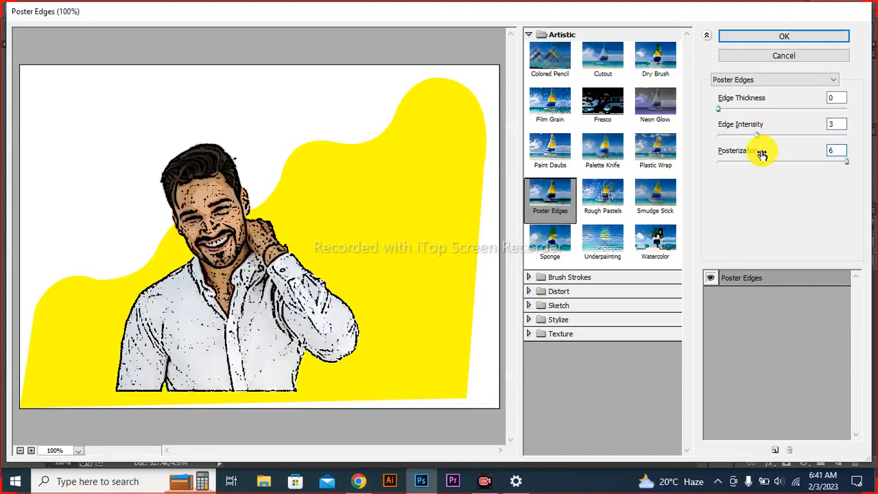
left_click(789, 36)
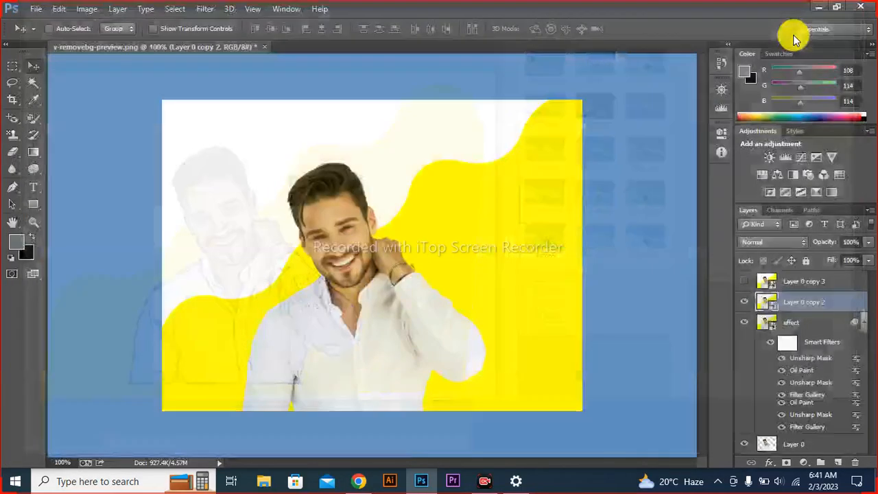
- Apply Oil Paint to Layer 0 copy 2 with Stylization 4, Cleanliness 3, Scale 0.1, and Bristle Detail, Angular Direction and Shine all 0
left_click(204, 8)
left_click(222, 120)
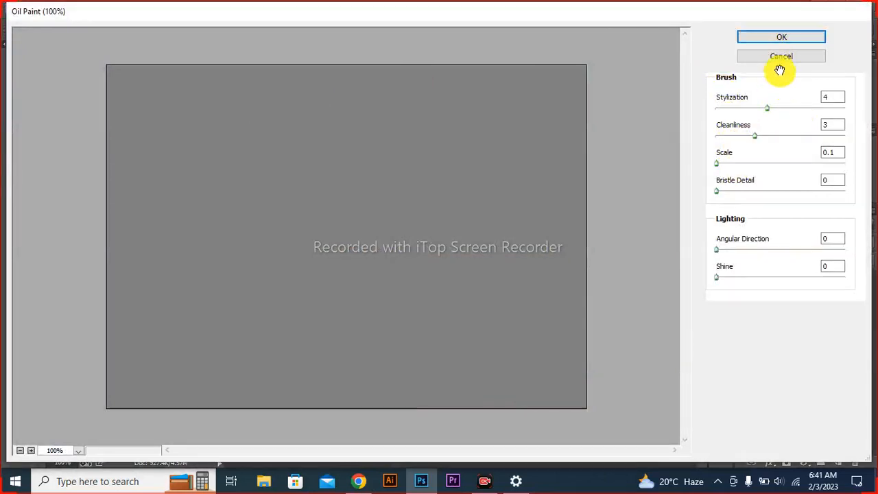
left_click(770, 38)
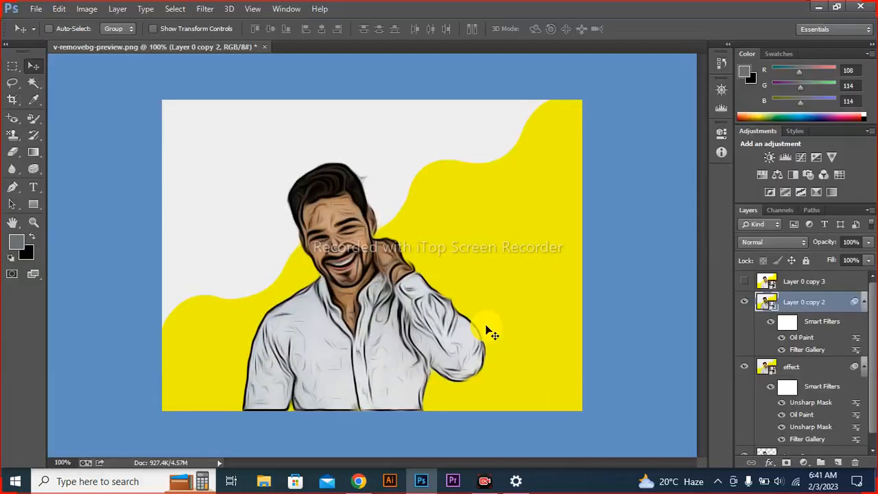
- Set Layer 0 copy 2 to the Overlay blend mode at 25% opacity
left_click(746, 241)
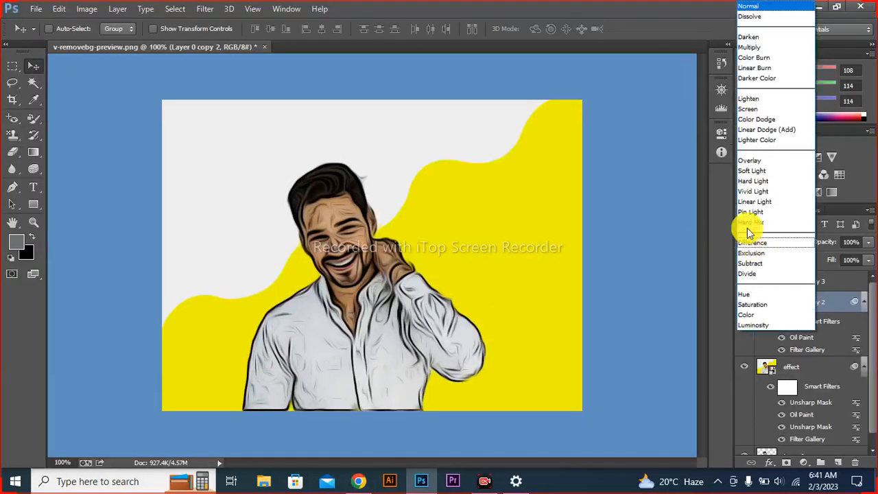
left_click(744, 163)
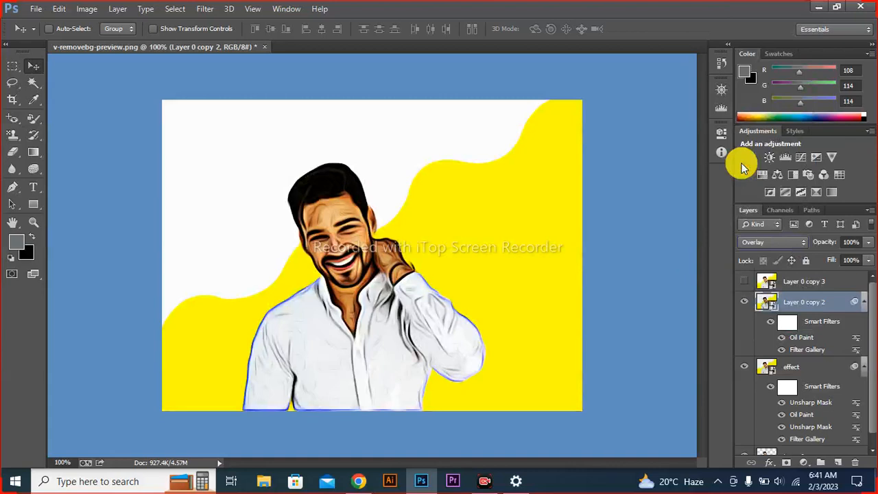
left_click(865, 245)
left_click_drag(865, 245, 816, 259)
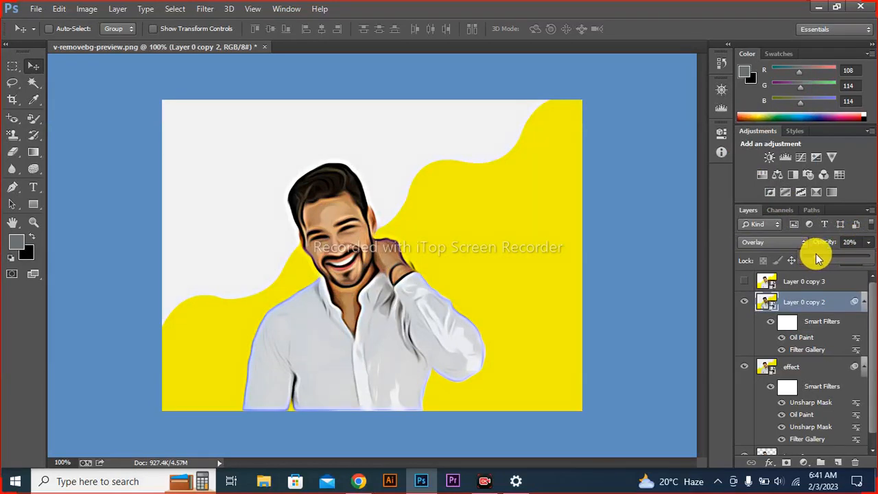
left_click_drag(817, 253, 820, 253)
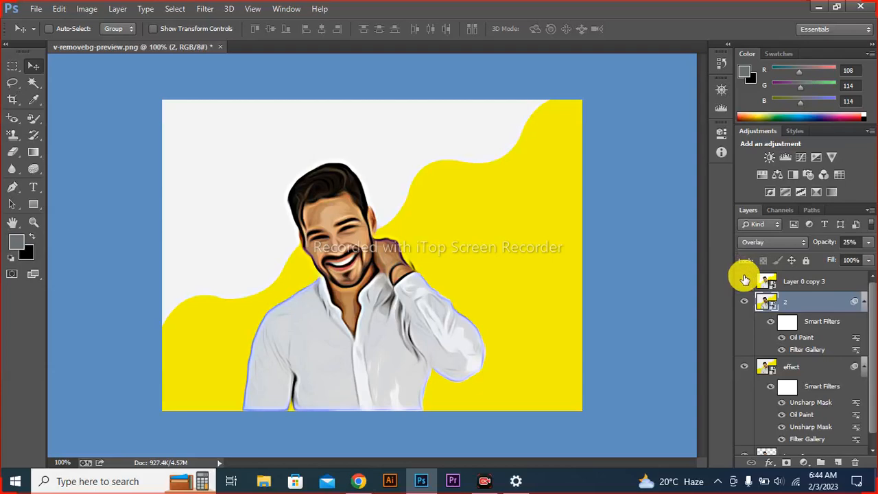
- Show Layer 0 copy 3 and apply a High Pass filter to it with a radius of 2 pixels
left_click(745, 279)
left_click(781, 279)
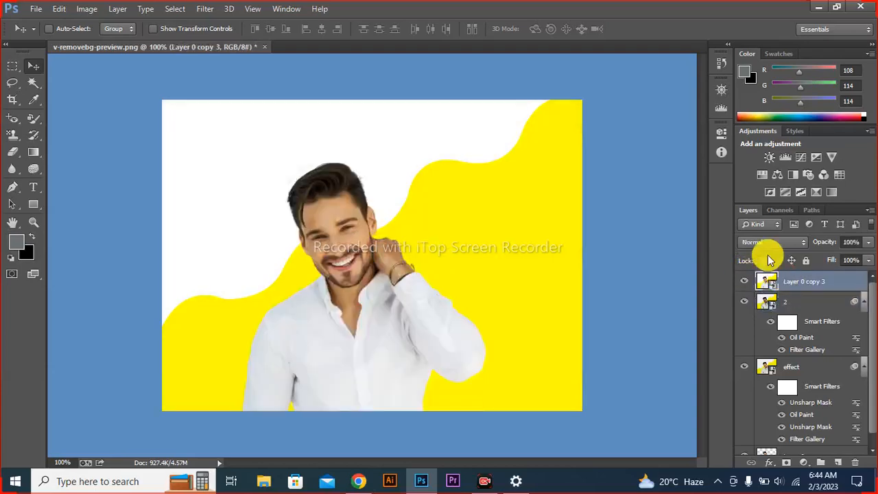
left_click(200, 10)
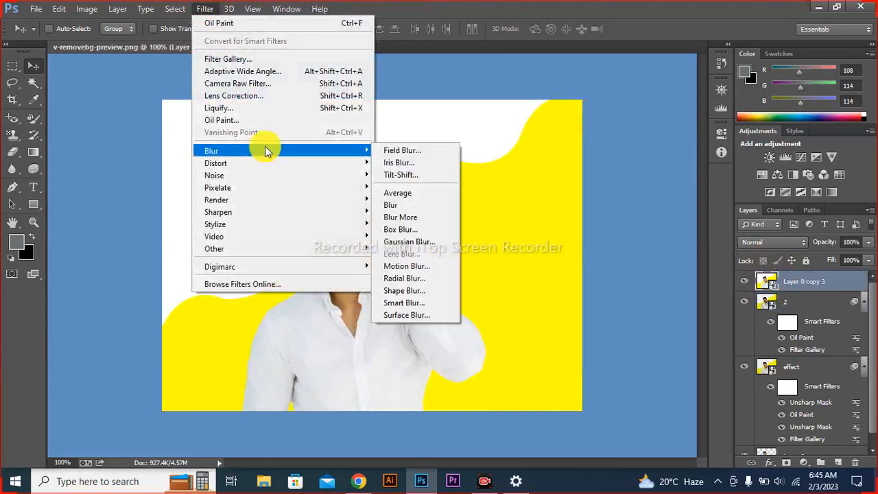
mouse_move(278, 247)
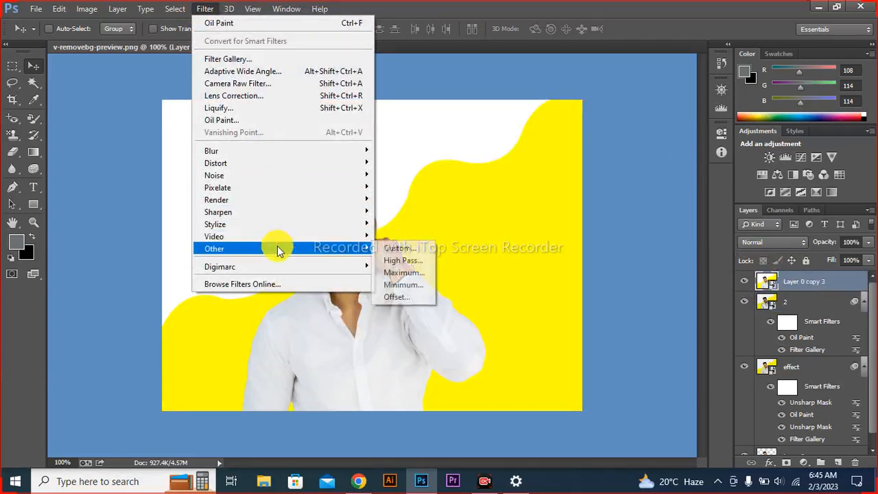
left_click(399, 260)
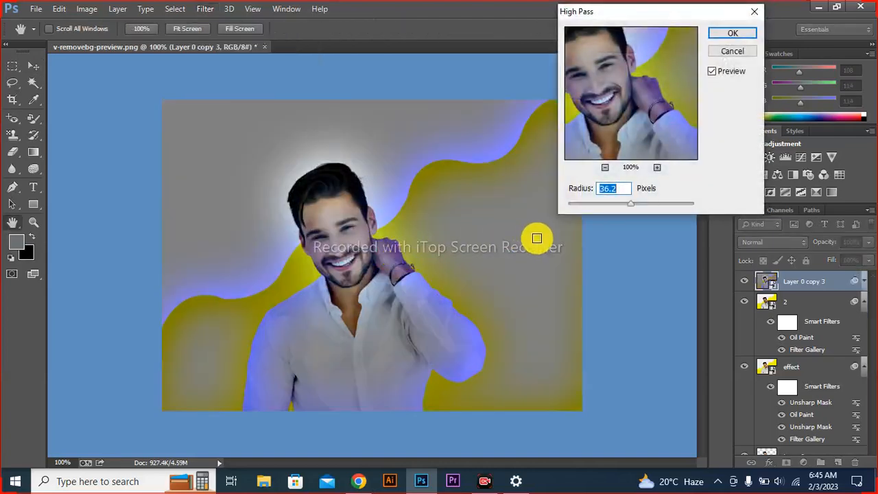
left_click_drag(636, 205, 576, 212)
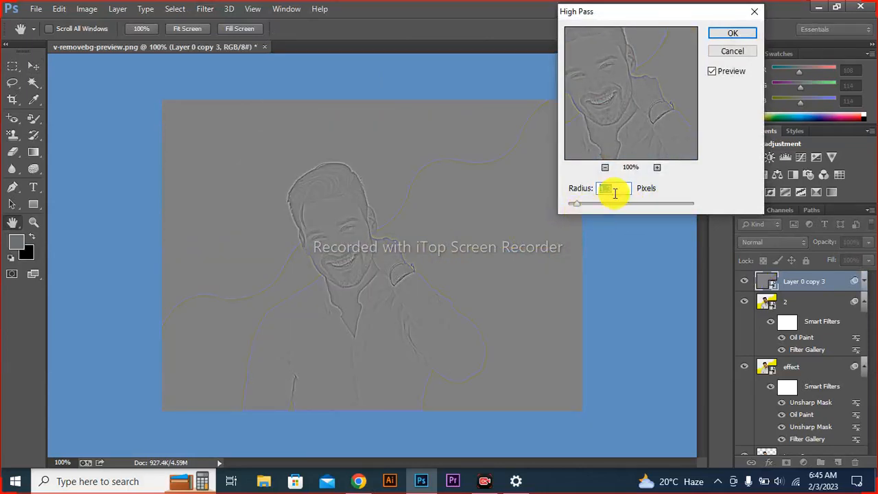
type("2")
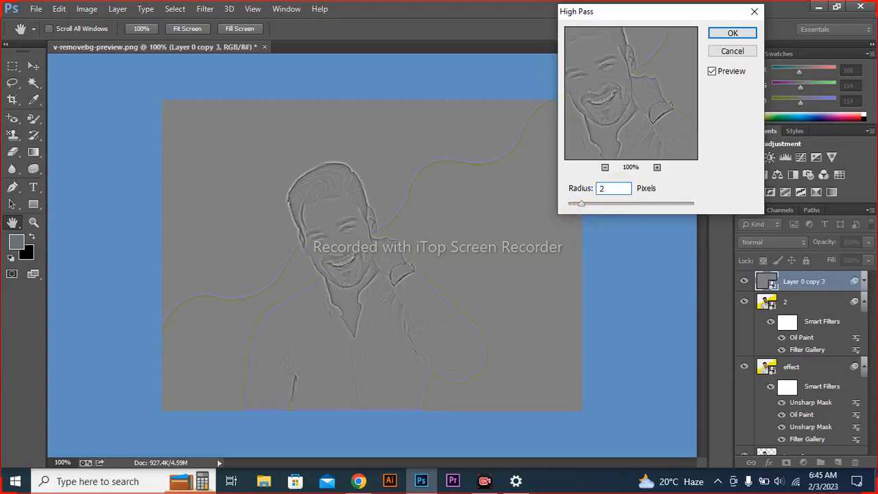
key("Return")
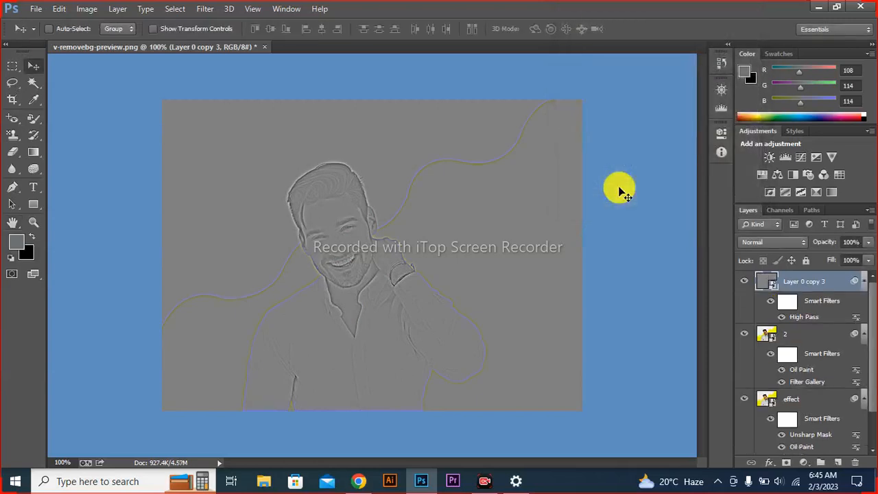
- Blend the High Pass layer, Layer 0 copy 3, in Overlay mode at 26% opacity
left_click(755, 242)
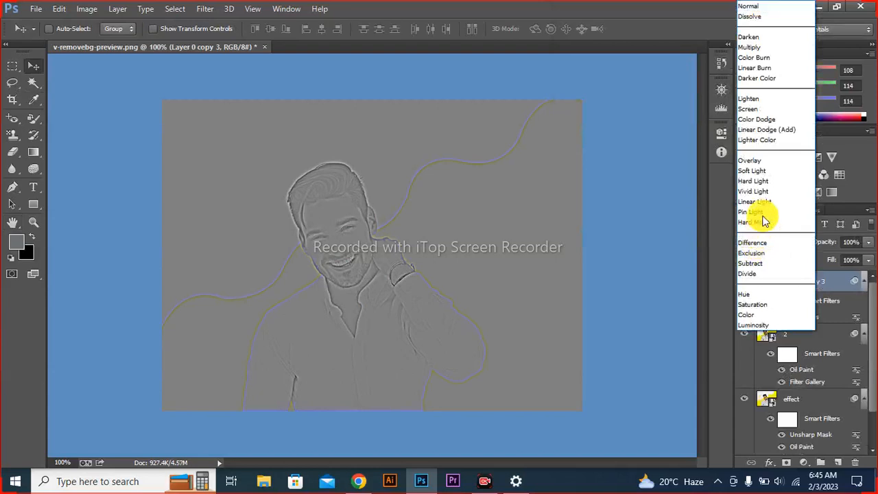
left_click(760, 161)
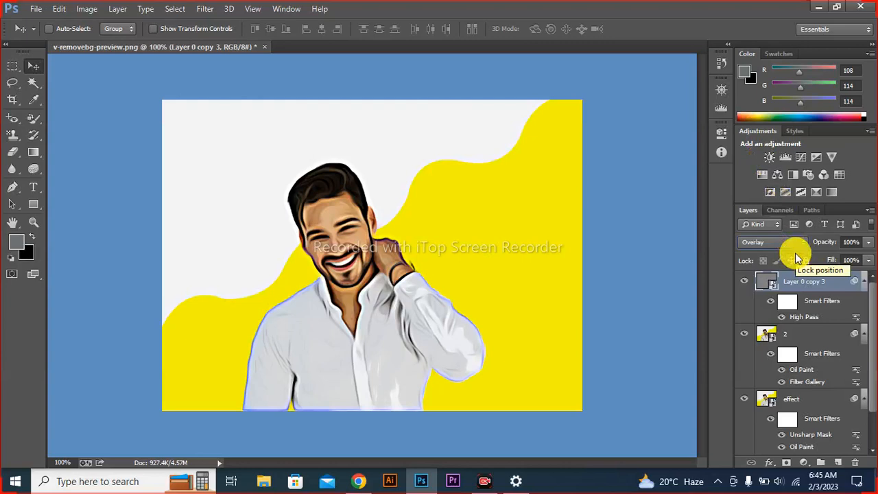
left_click(867, 241)
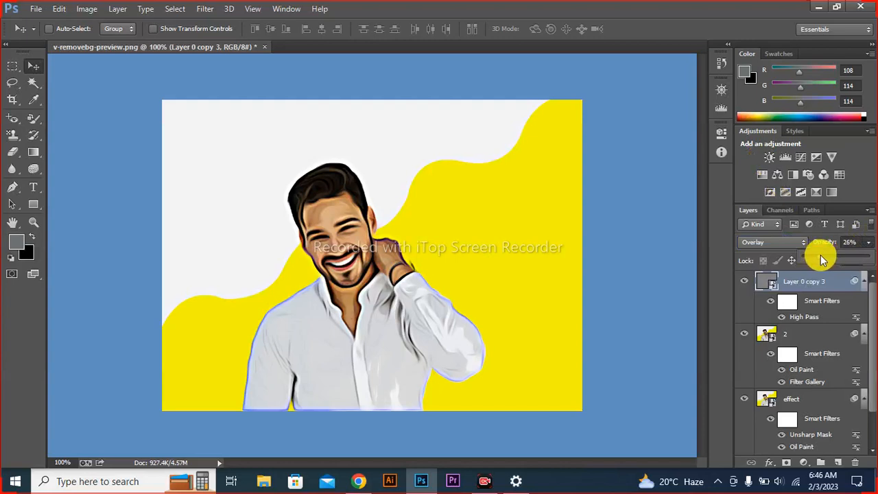
left_click(685, 264)
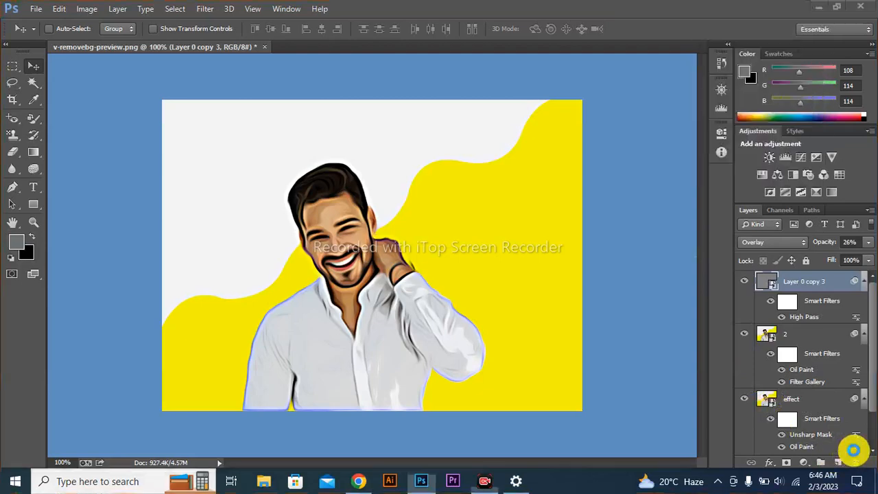
- Add a Vibrance adjustment layer above Layer 0 copy 3 and adjust its colour intensity
left_click(806, 460)
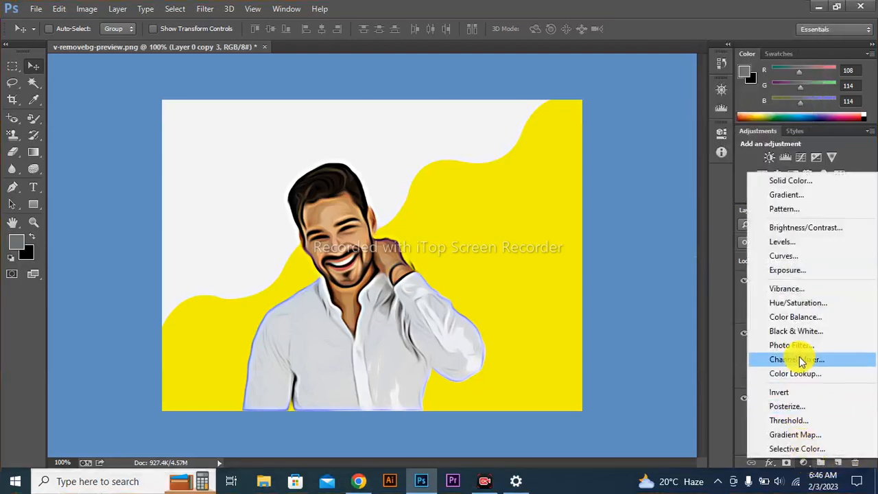
left_click(797, 289)
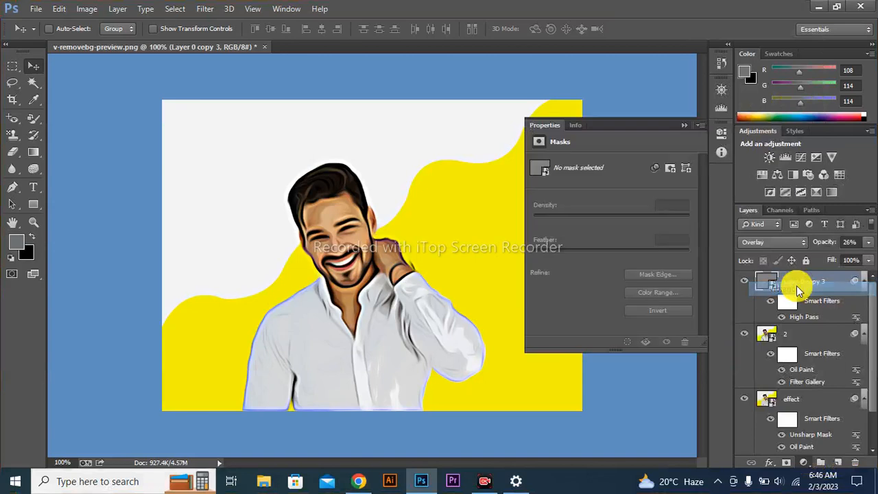
left_click_drag(620, 180, 608, 212)
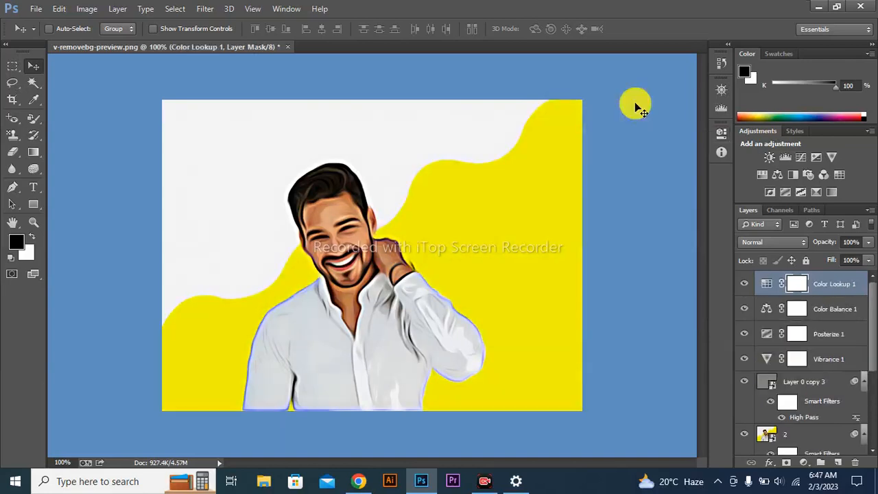
- Group all layers from Color Lookup 1 down to effect, leaving Layer 0 out, and hide and reshow the group to compare with the original
left_click(829, 310)
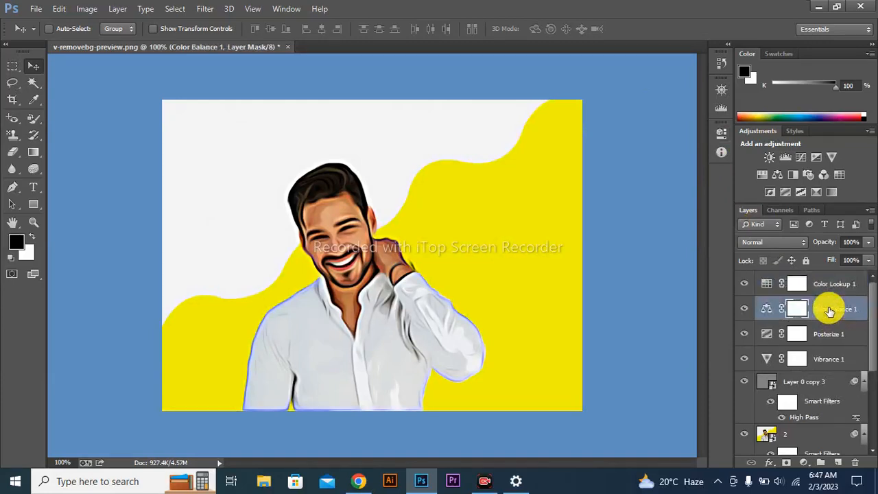
left_click(818, 287)
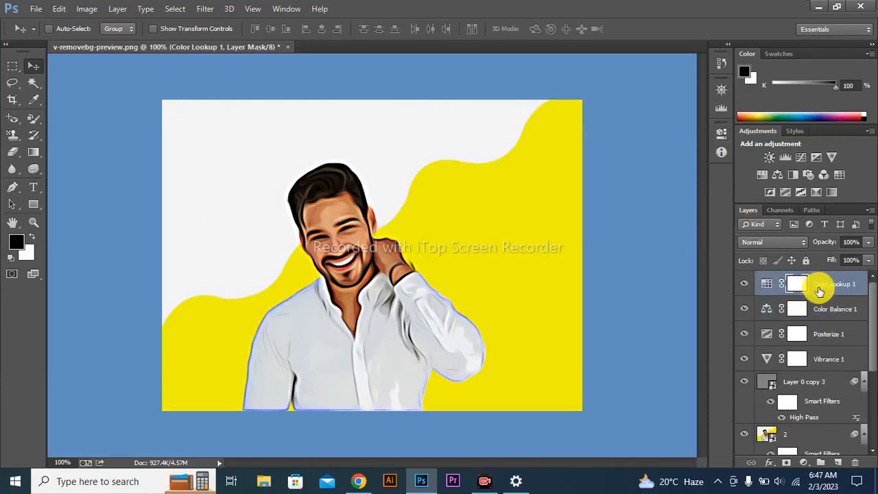
left_click(824, 309, "shift")
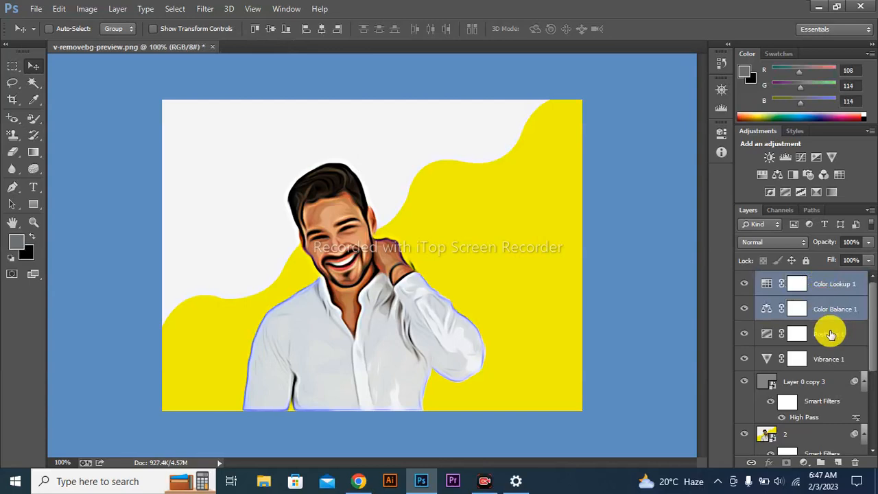
left_click(829, 334, "shift")
left_click(832, 359, "shift")
left_click(839, 383, "shift")
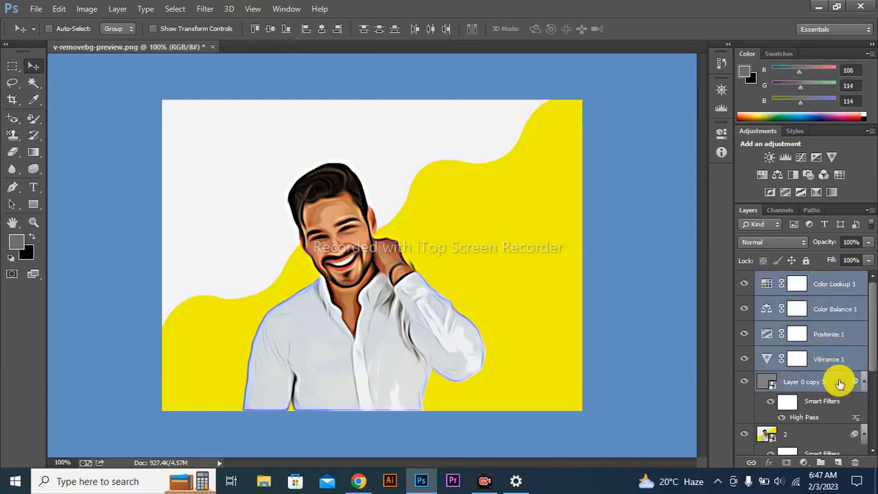
left_click_drag(869, 327, 872, 416)
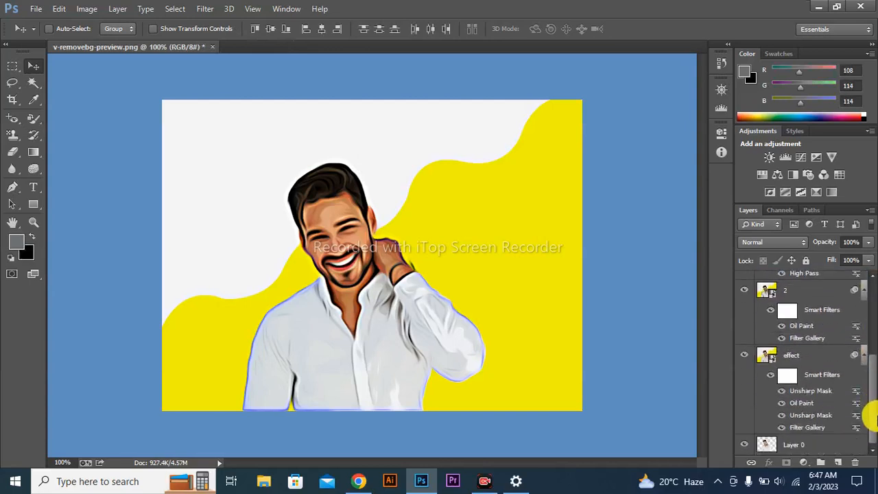
left_click(828, 410, "shift")
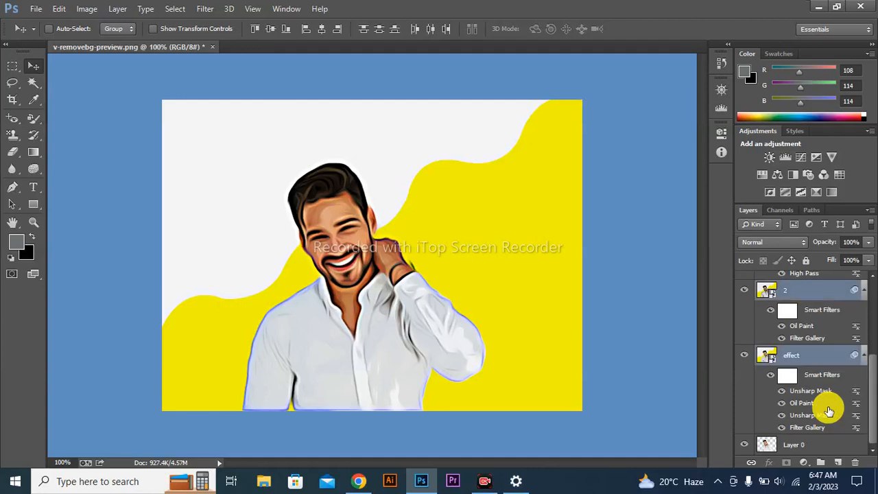
key("ctrl+g")
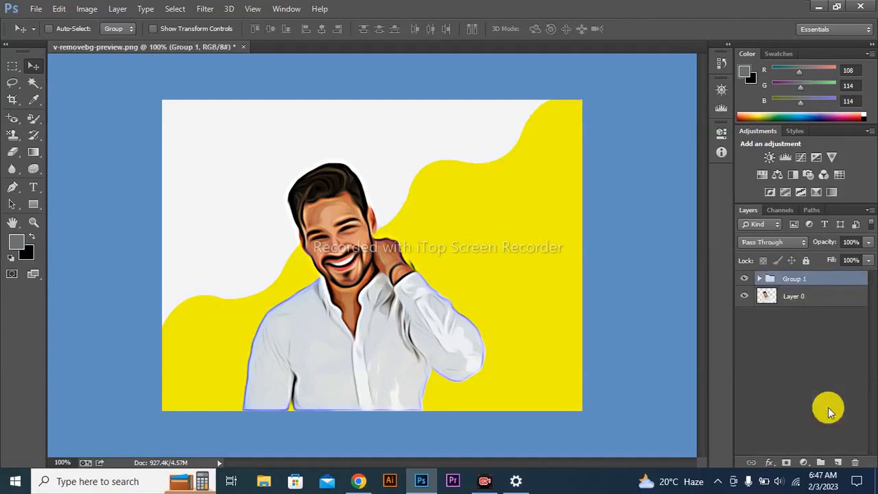
left_click(748, 278)
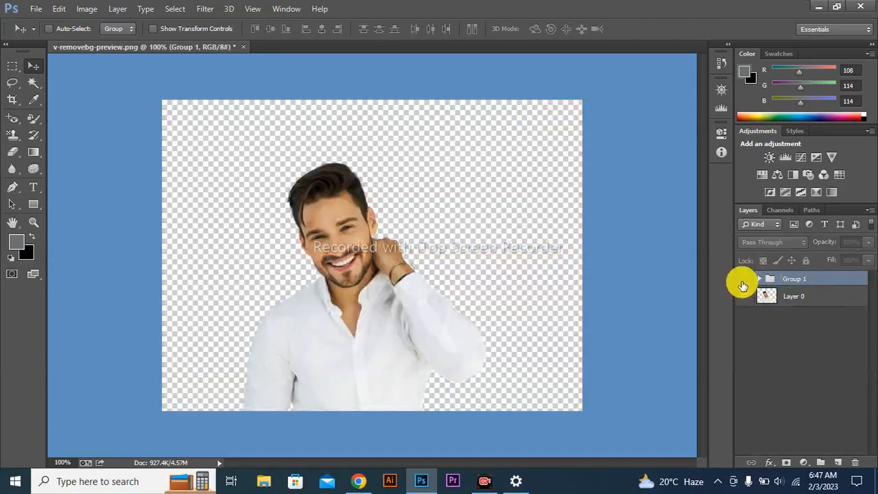
left_click(742, 280)
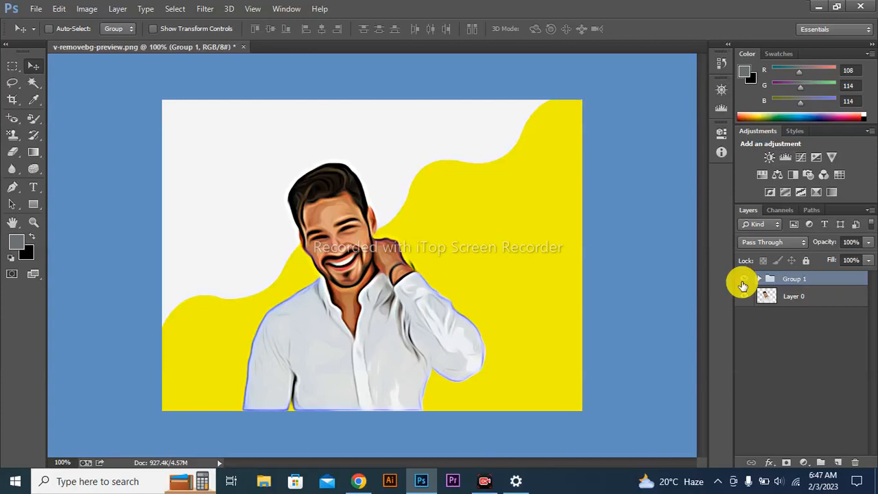